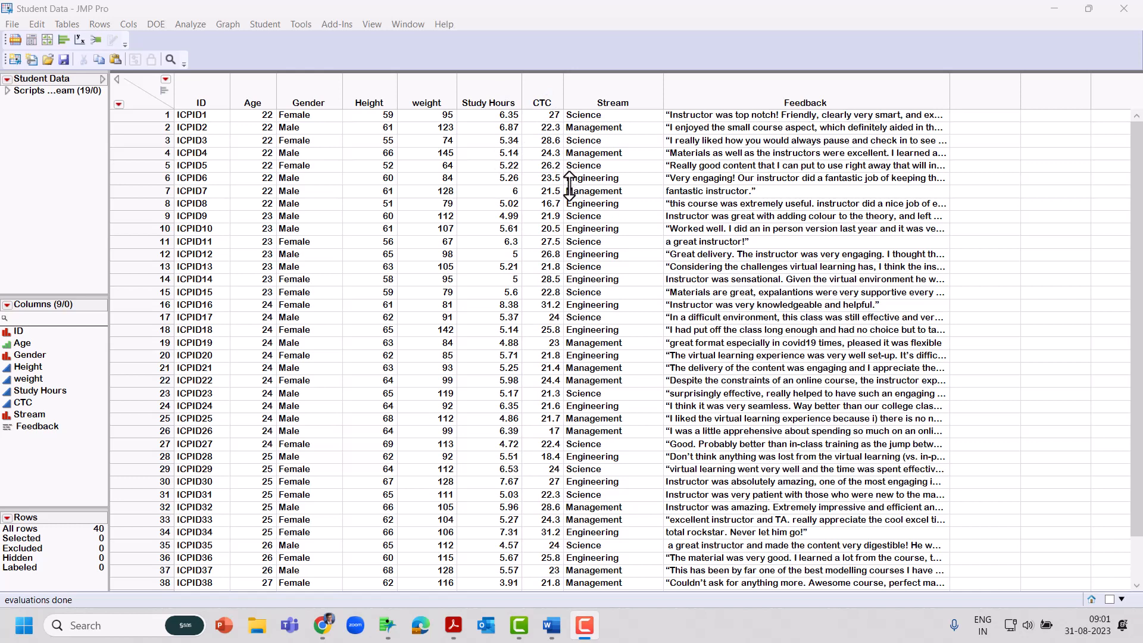
Open Tabulate for the Student Data table and place Height, weight, Study Hours and CTC in the resulting cells.
left_click(189, 26)
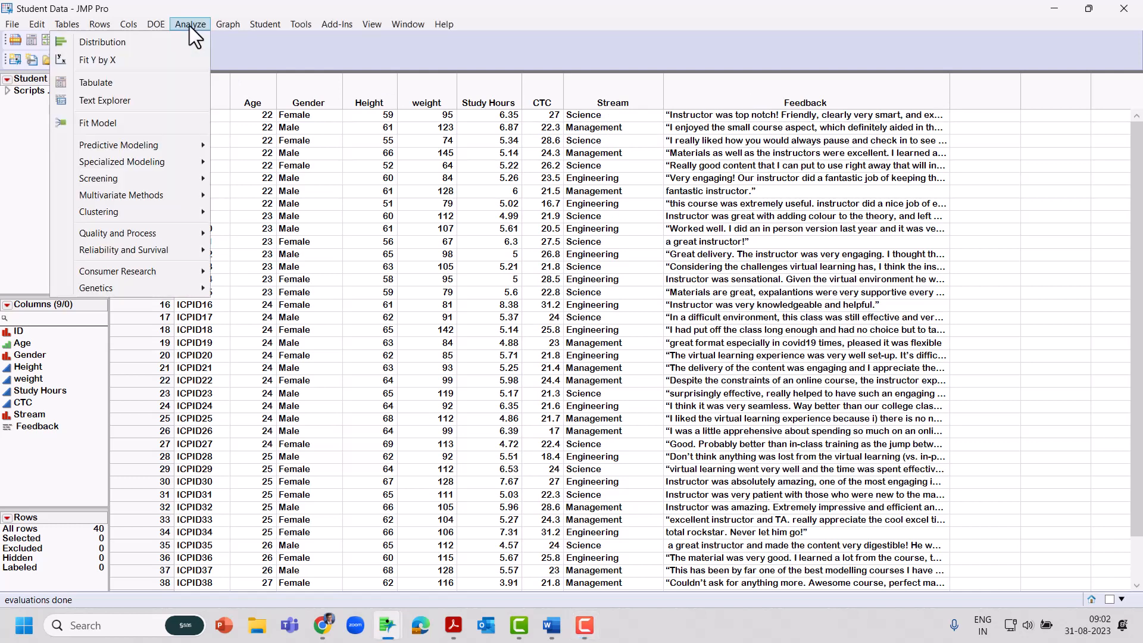
left_click(183, 84)
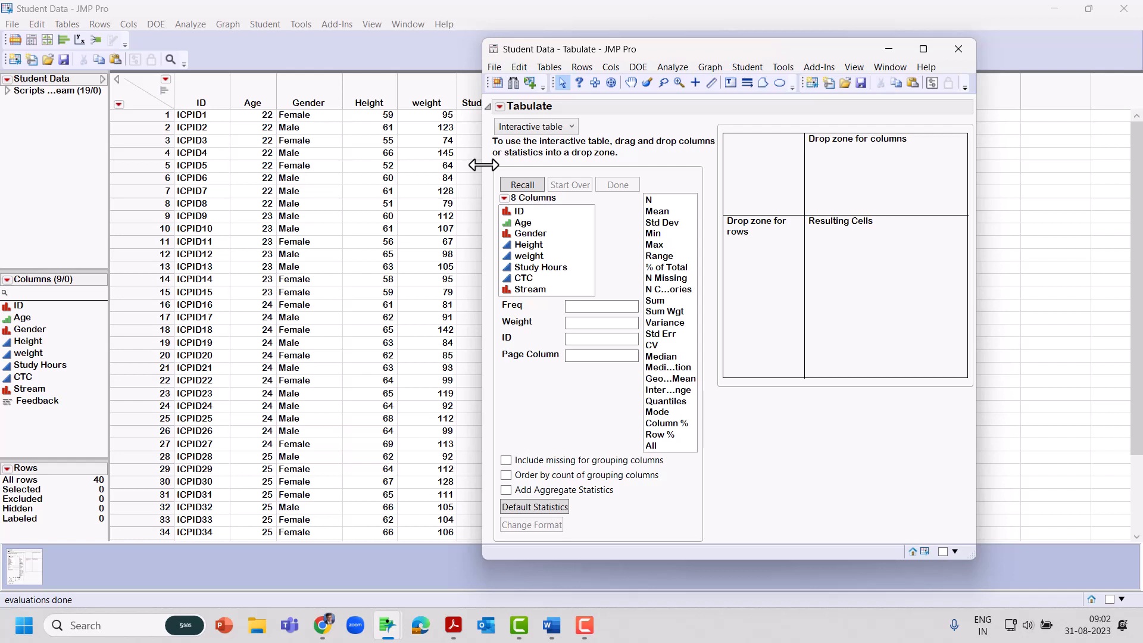
left_click_drag(621, 52, 559, 48)
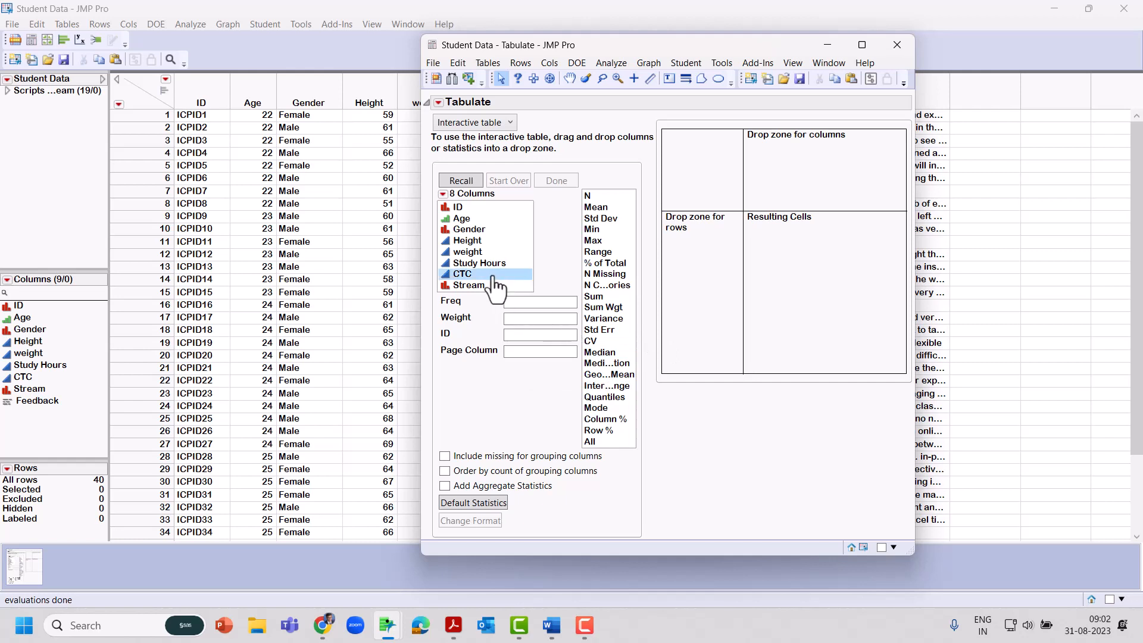
left_click(486, 241)
left_click_drag(486, 244, 771, 272)
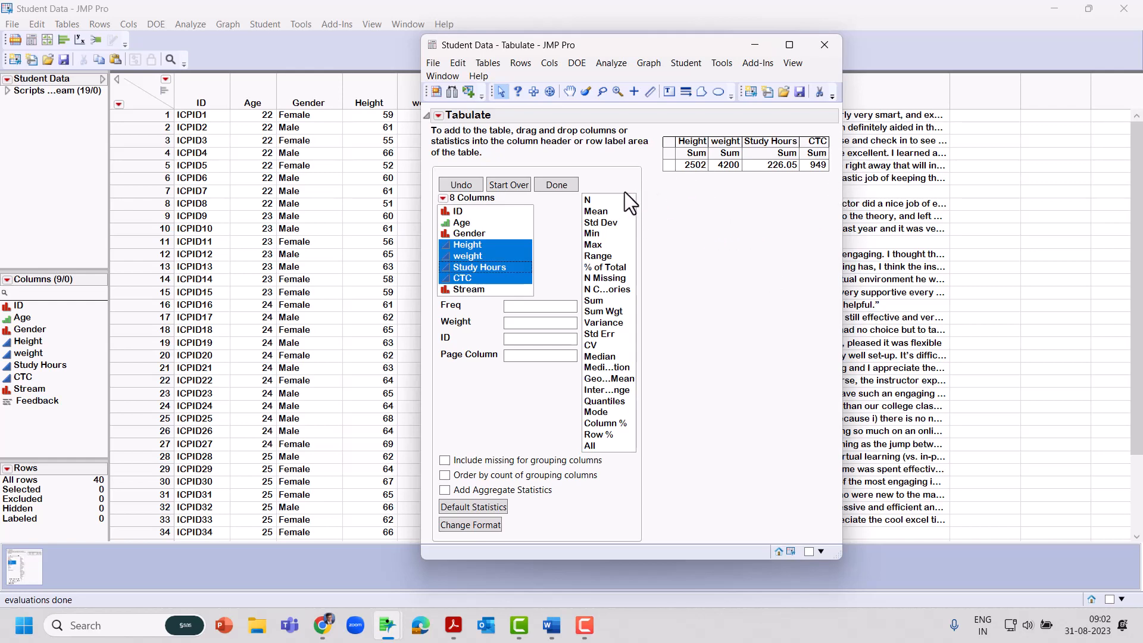
Replace the Sum statistic with Mean for all four variables and maximize the Tabulate window.
left_click(614, 213)
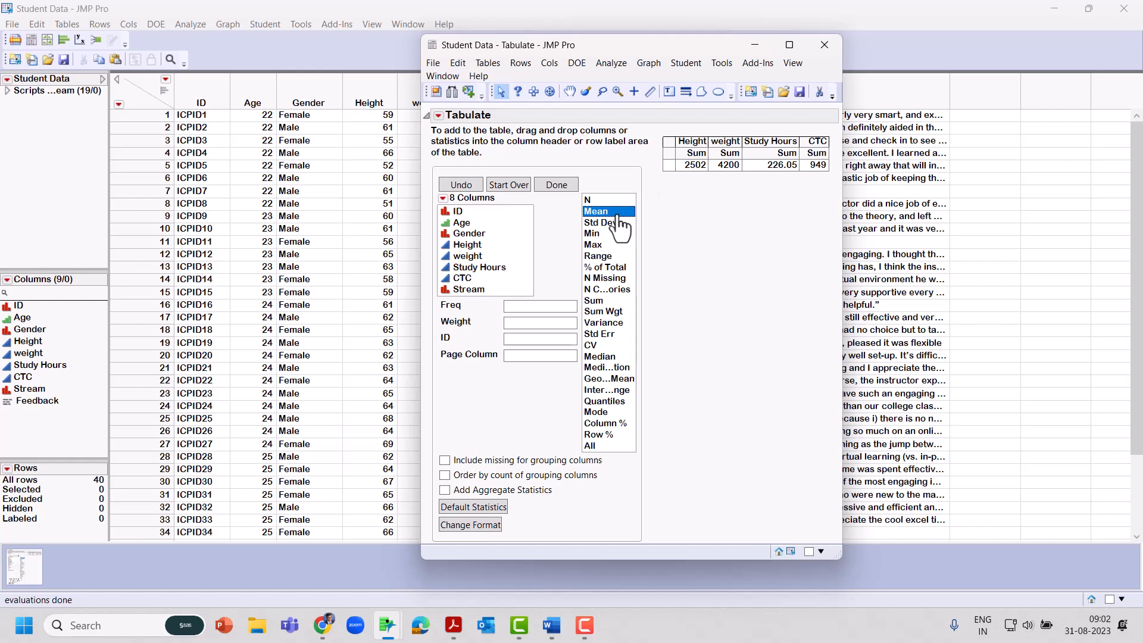
left_click_drag(619, 219, 698, 157)
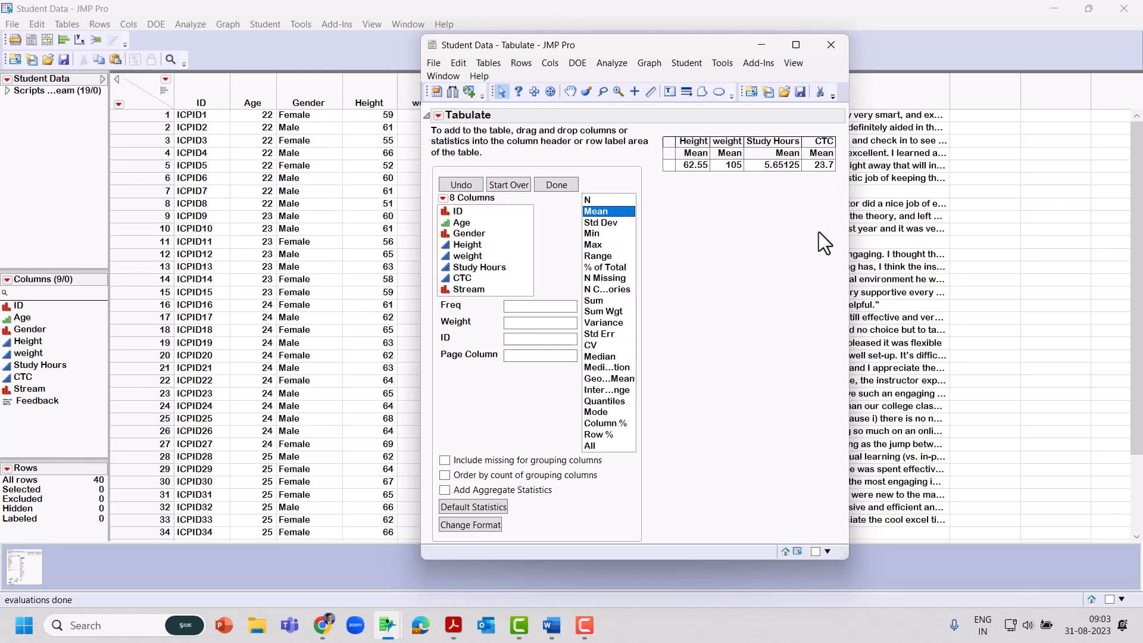
left_click(796, 45)
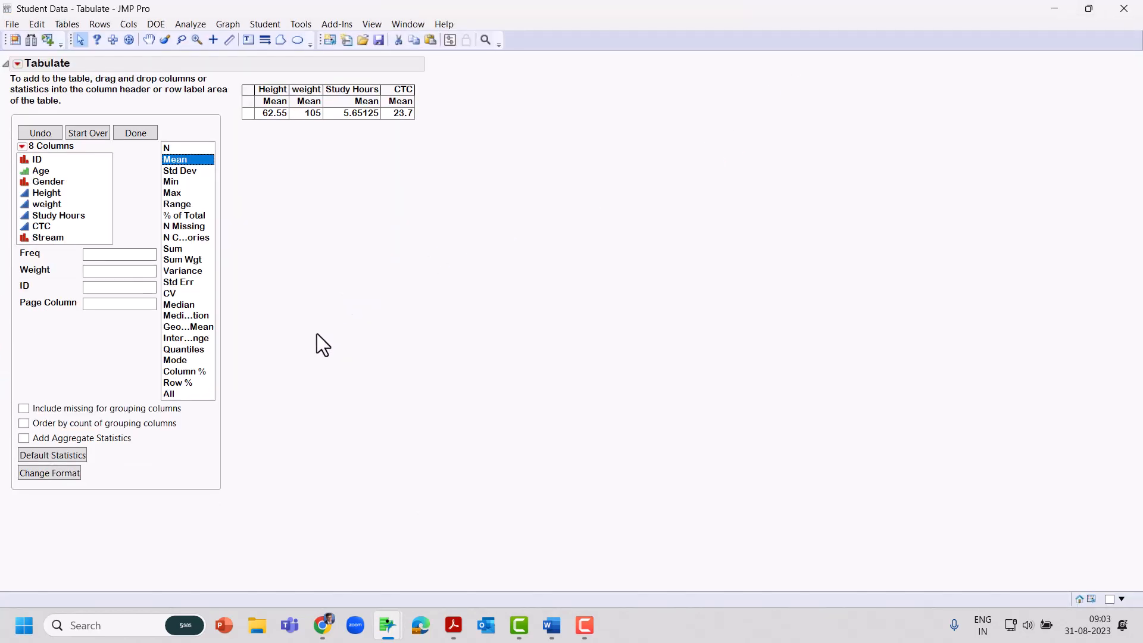
Add Std Dev, Min and Max statistics beside the Mean for each variable in the table.
left_click(201, 171)
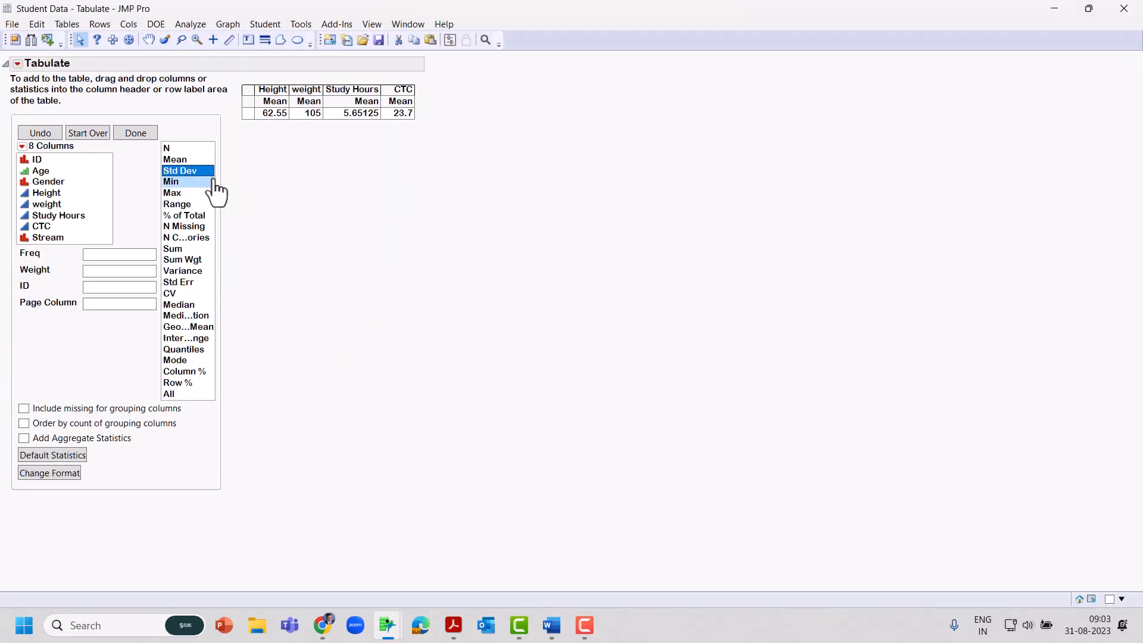
left_click_drag(199, 176, 416, 104)
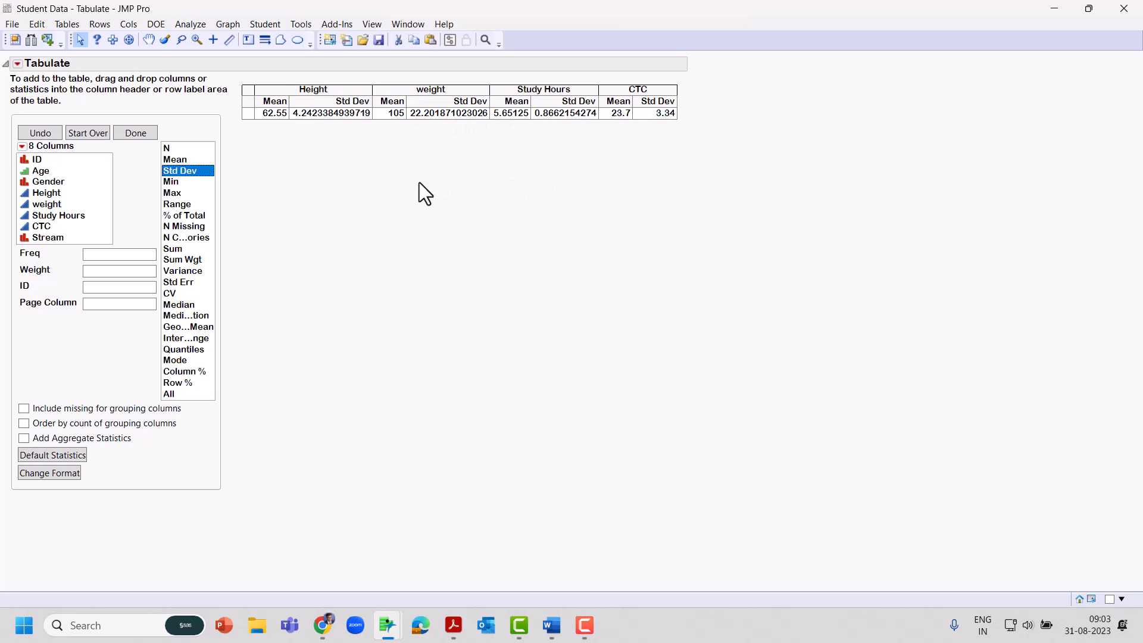
left_click(179, 181)
left_click(191, 193, "shift")
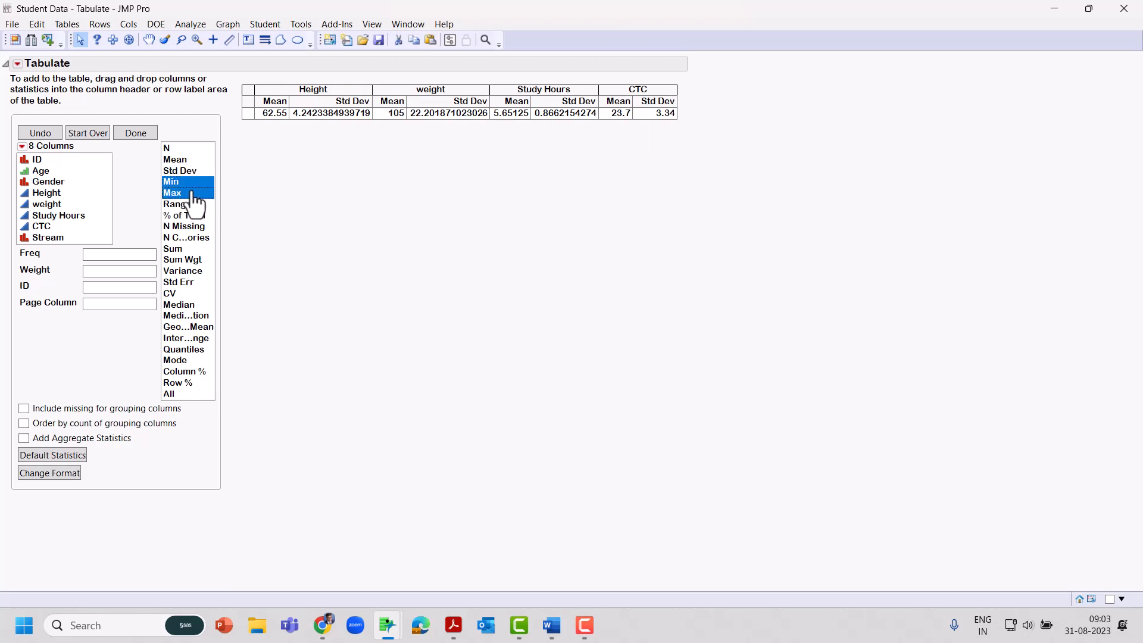
left_click_drag(192, 195, 676, 107)
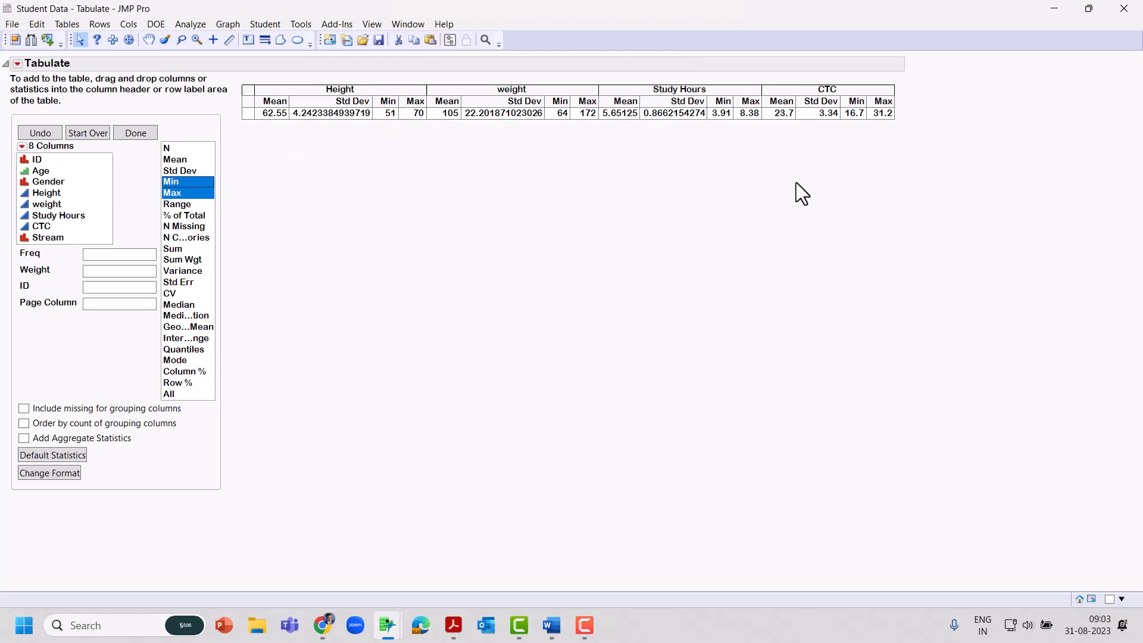
Add Range, CV and Median statistics after Max for each variable in the table.
left_click(186, 295)
left_click_drag(187, 295, 197, 306)
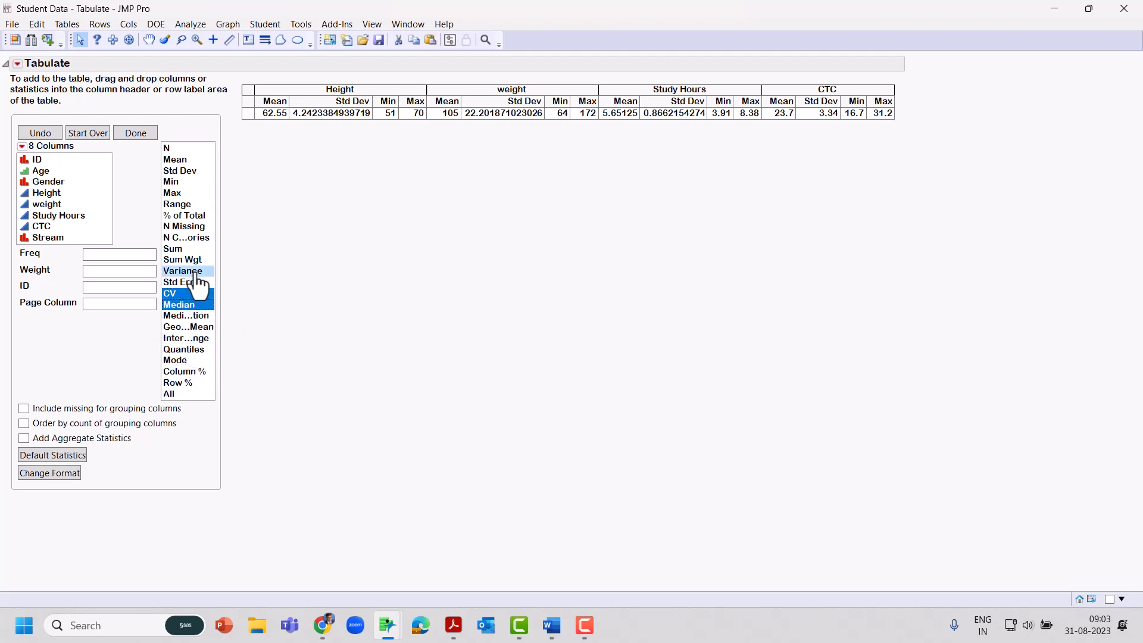
left_click(198, 206, "shift")
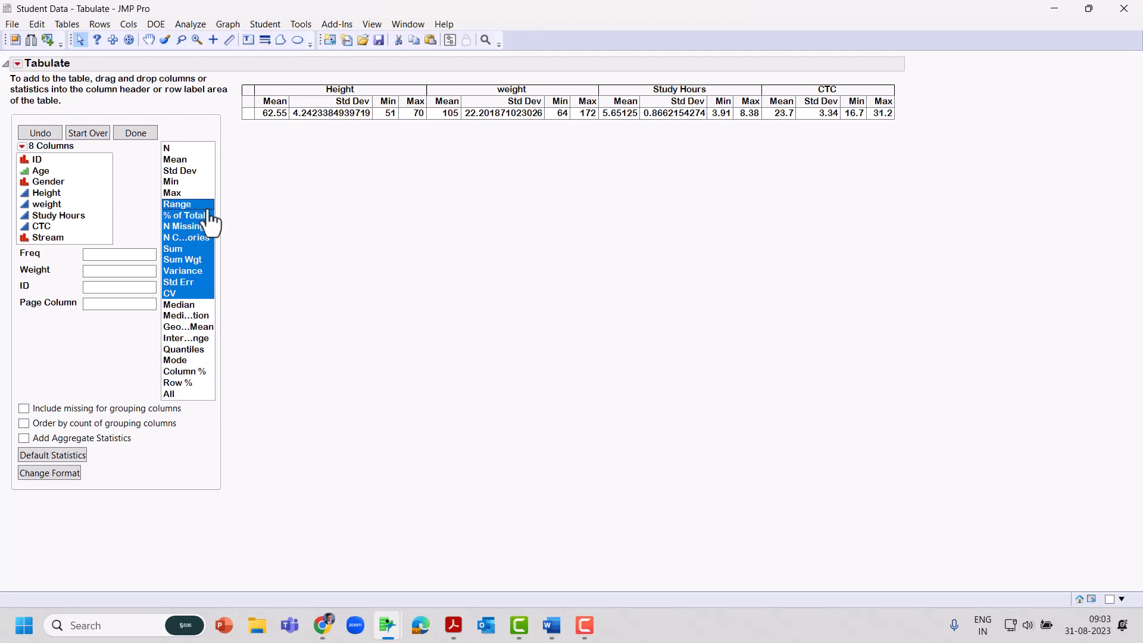
left_click(199, 216)
left_click_drag(191, 204, 894, 105)
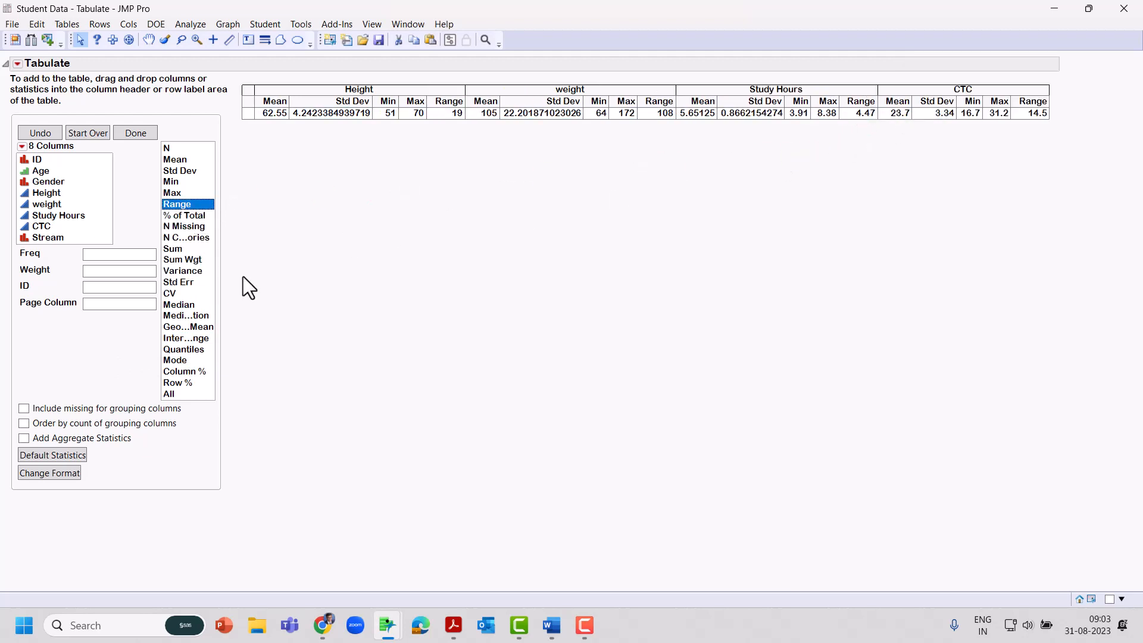
left_click_drag(189, 294, 1043, 109)
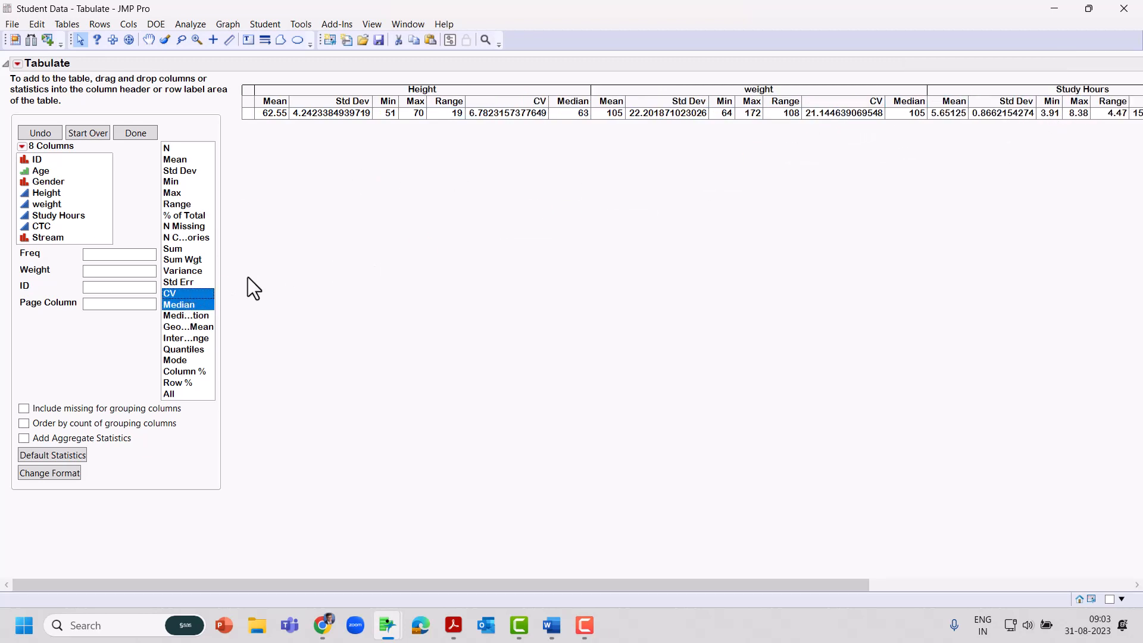
left_click(300, 294)
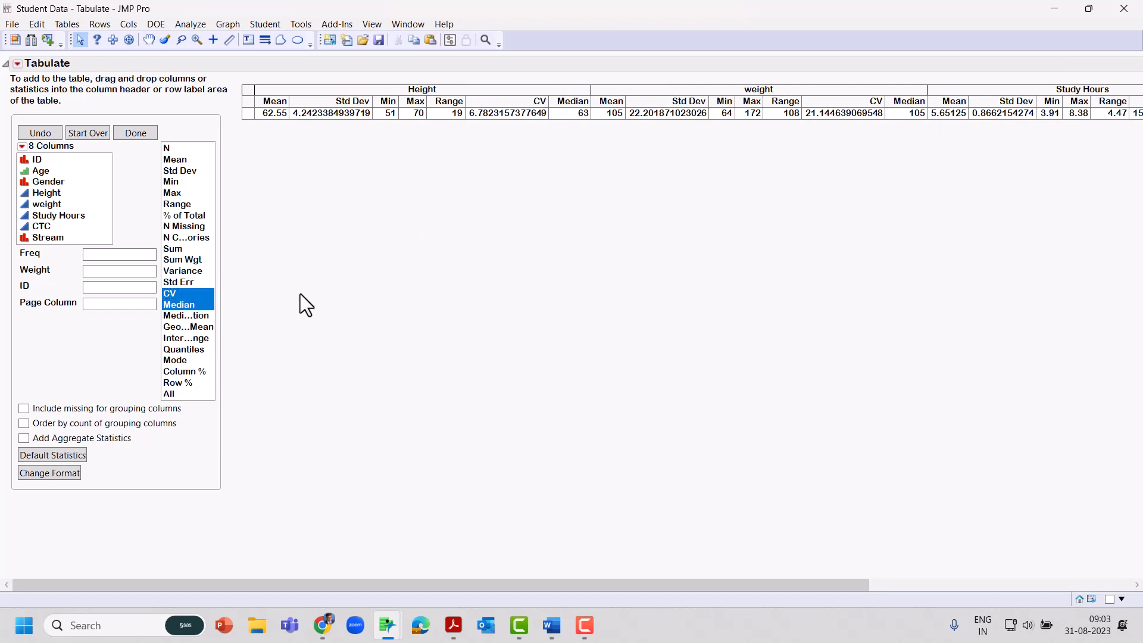
Apply the same decimal format to all statistics, using Fixed Dec with field width 10 and 2 decimals.
left_click(53, 476)
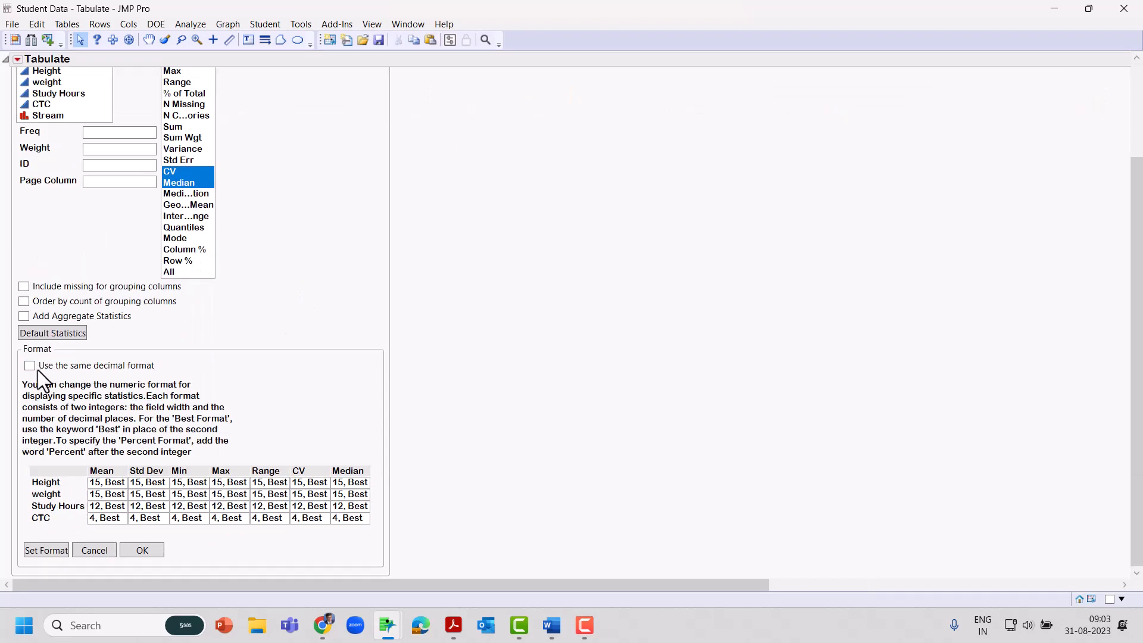
left_click(29, 365)
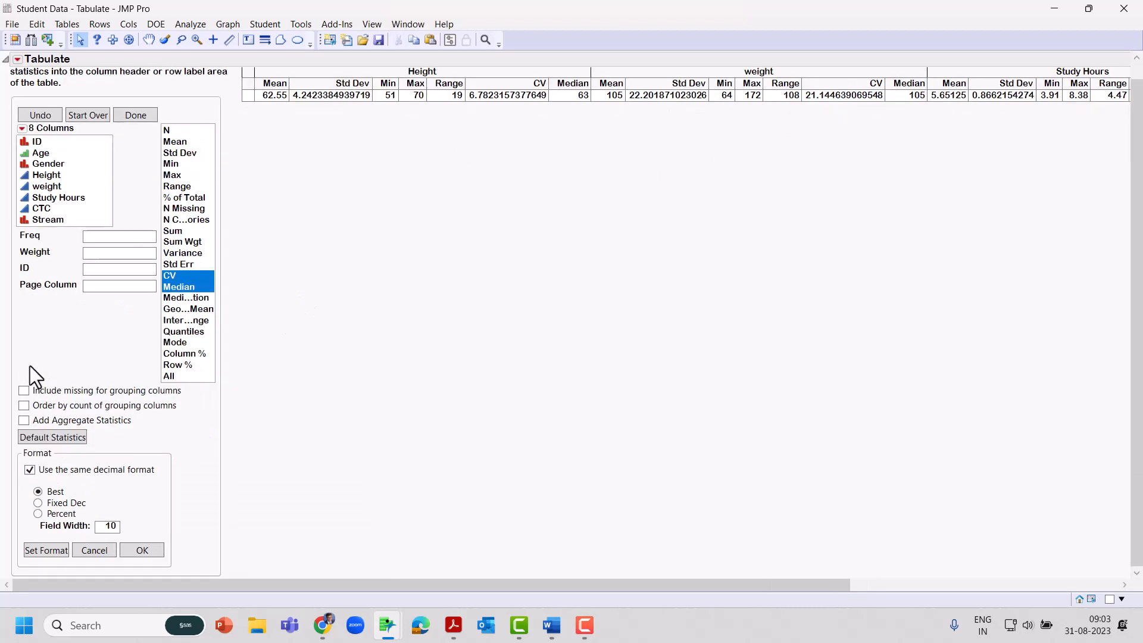
left_click(38, 503)
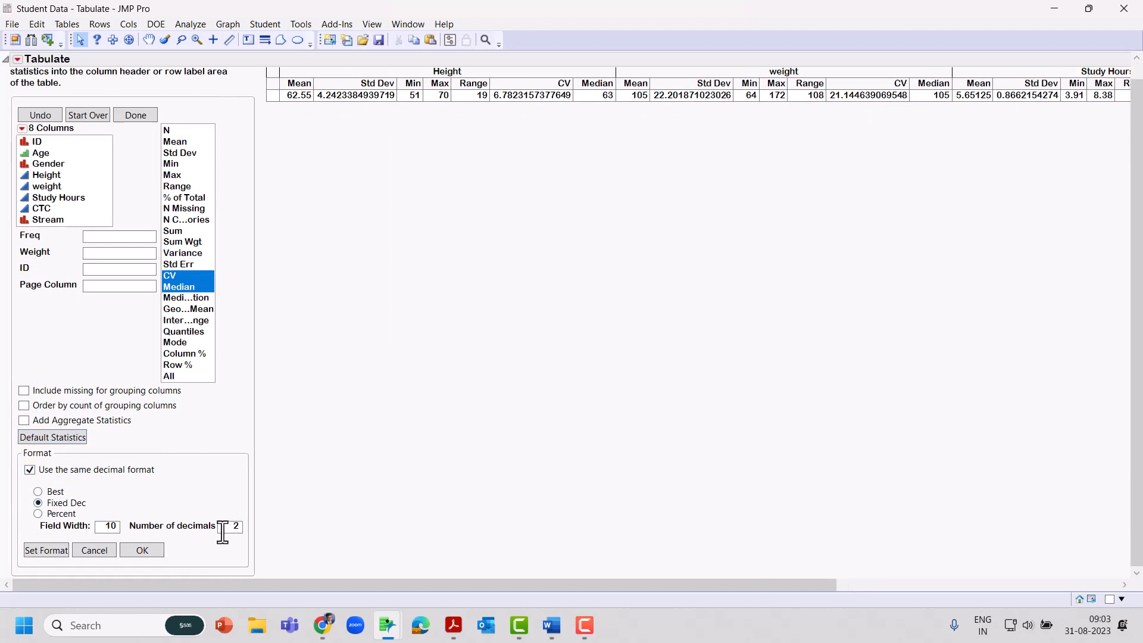
left_click(146, 552)
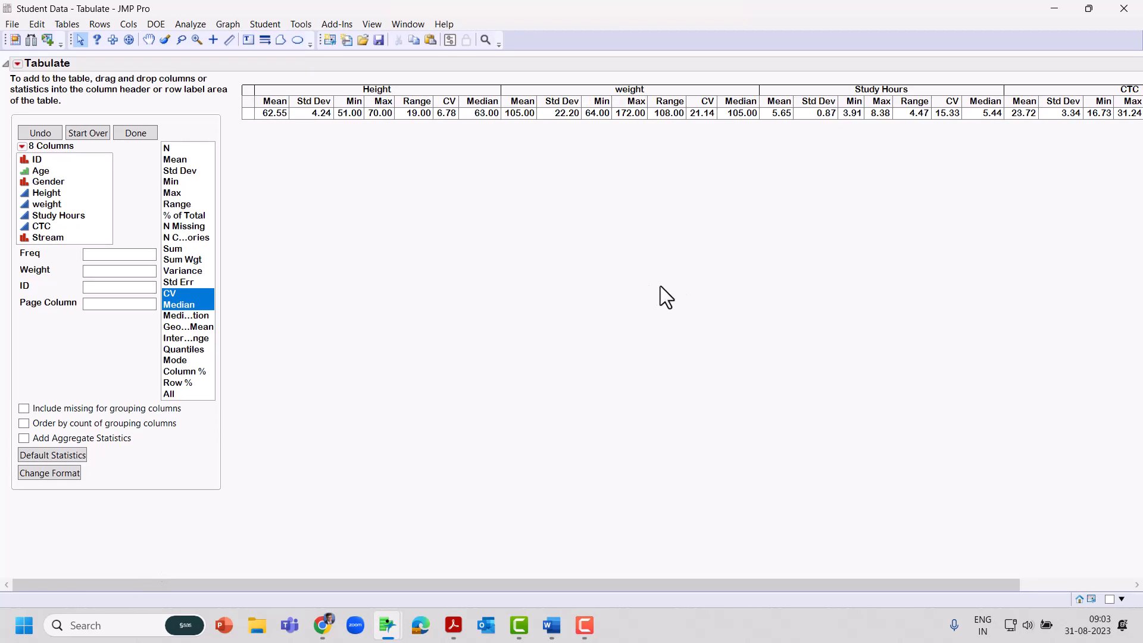
Group the table rows by Gender with Stream as a separate block below, and show the table's chart.
left_click_drag(555, 585, 476, 586)
left_click_drag(80, 181, 251, 116)
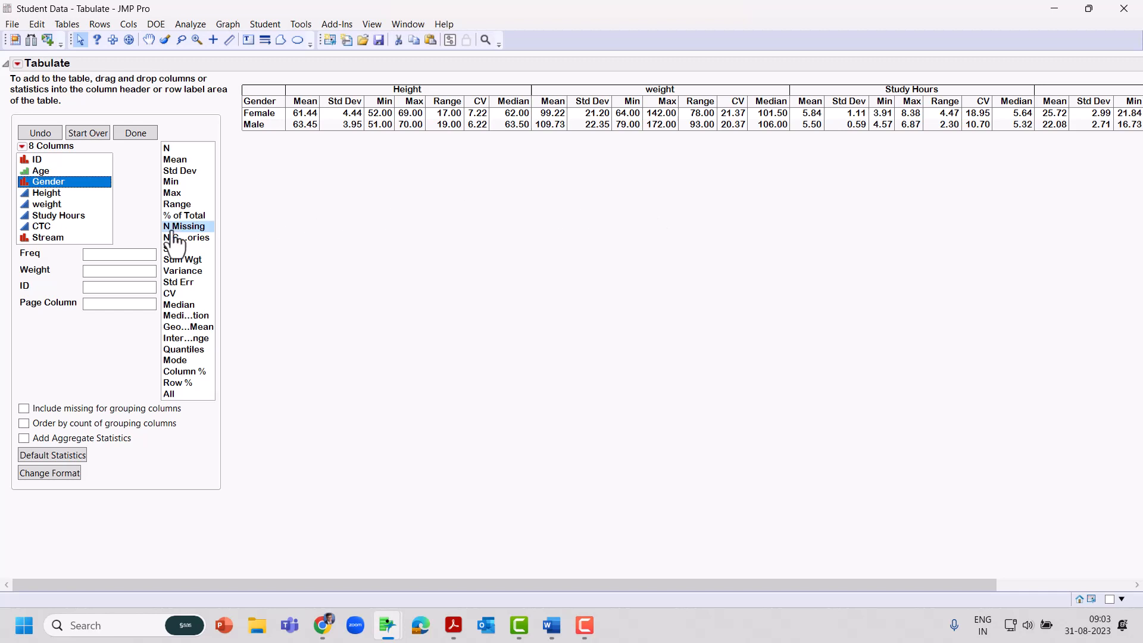
left_click_drag(82, 239, 257, 137)
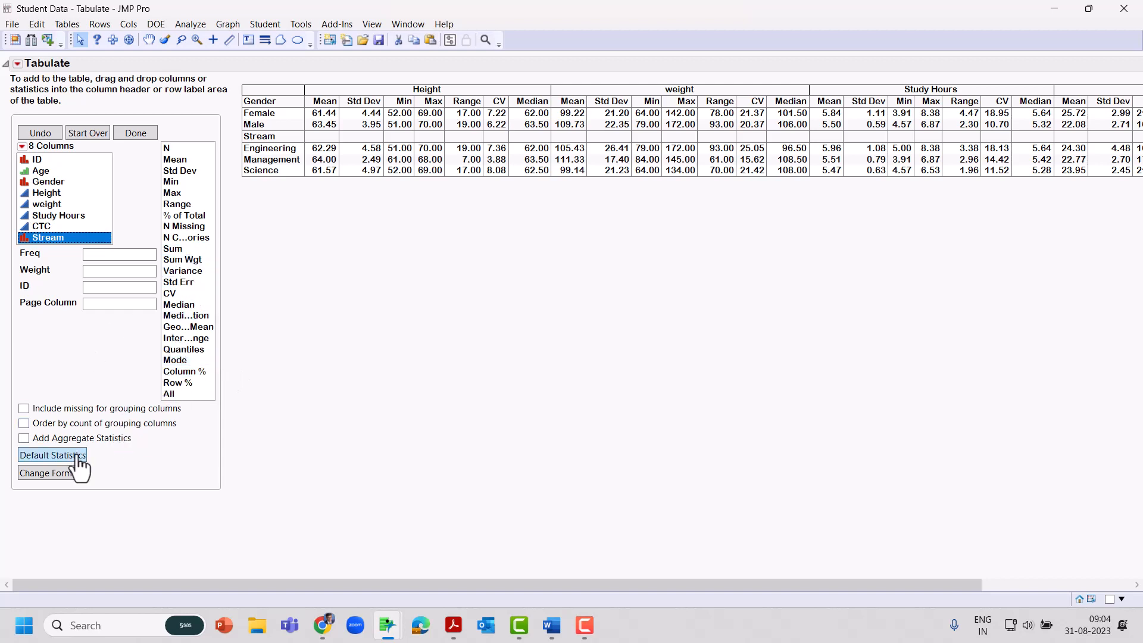
left_click(18, 63)
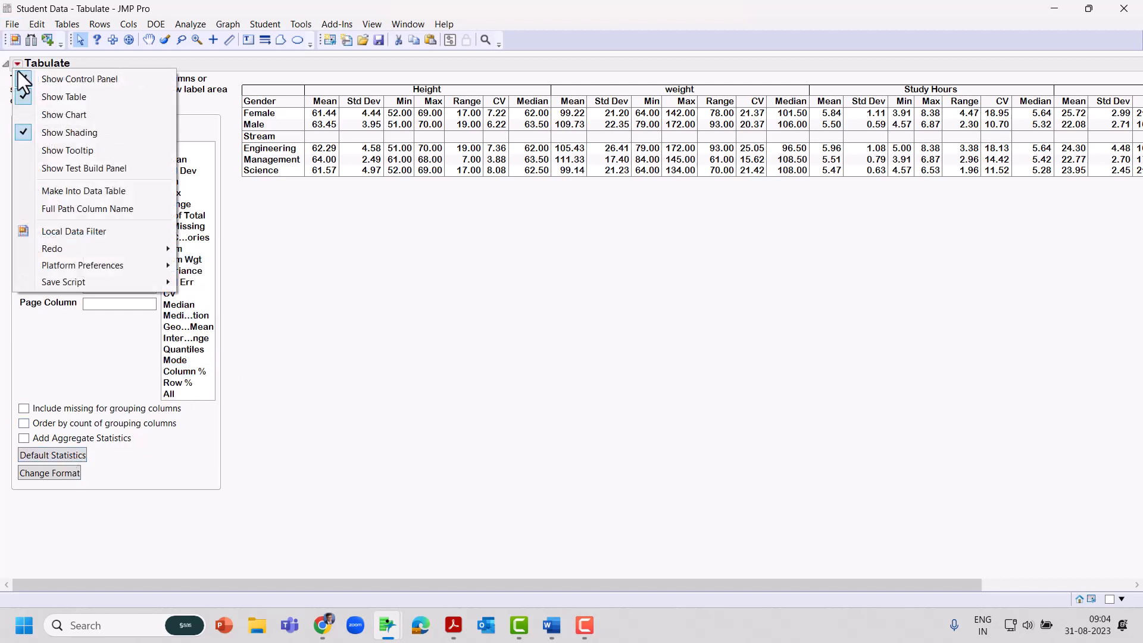
left_click(62, 114)
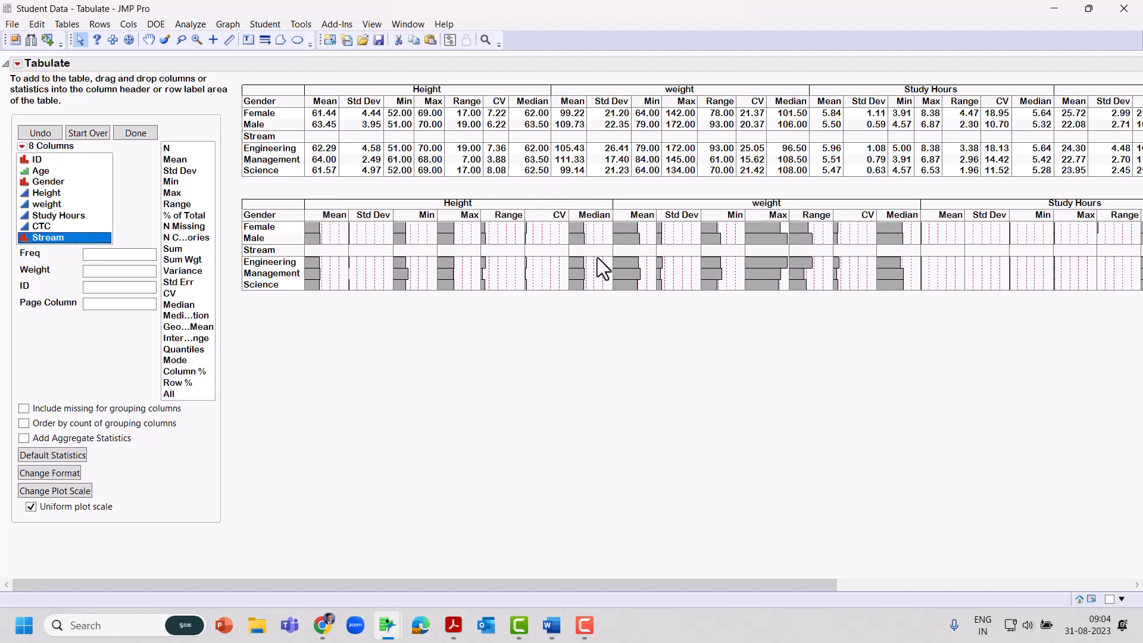
Review the script-saving destinations and the export formats available for the Tabulate report, without exporting it.
left_click(18, 64)
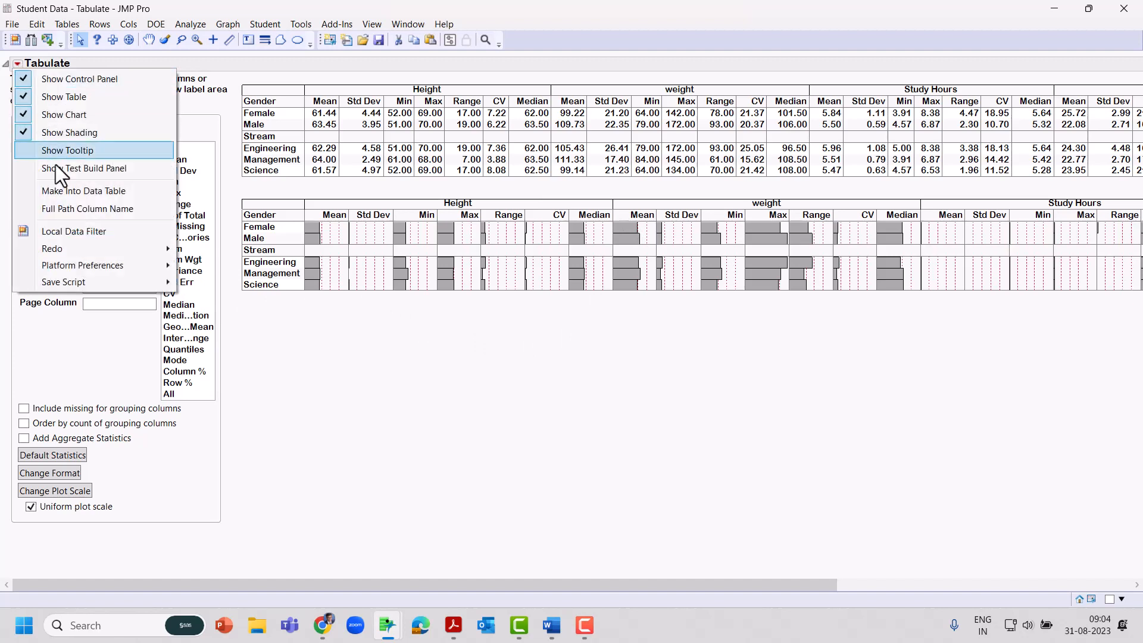
mouse_move(105, 285)
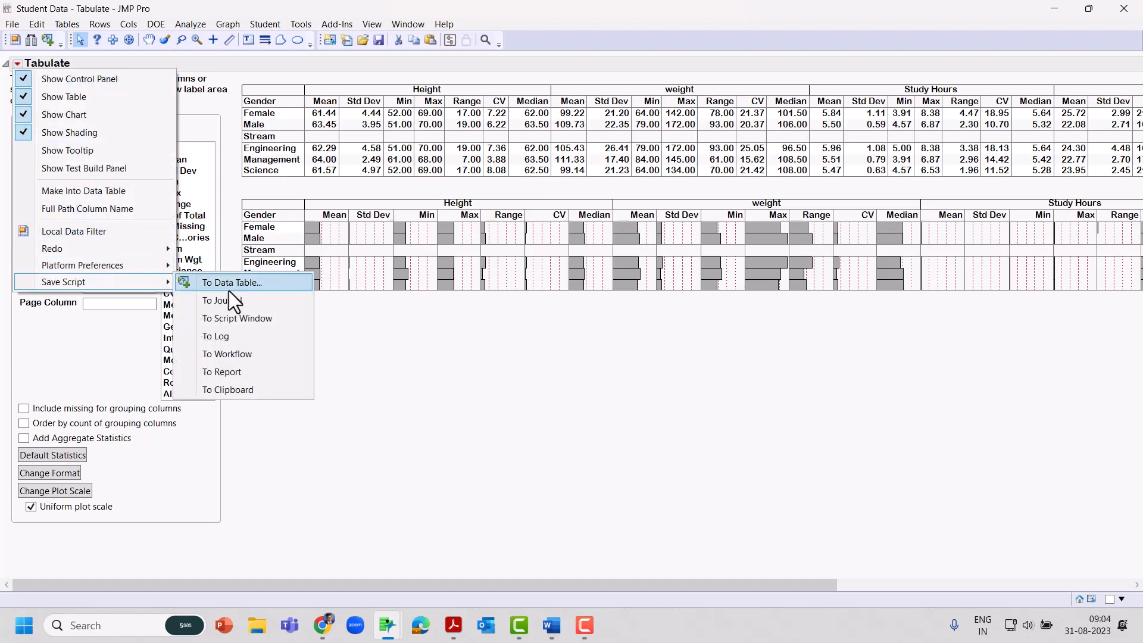
left_click(396, 326)
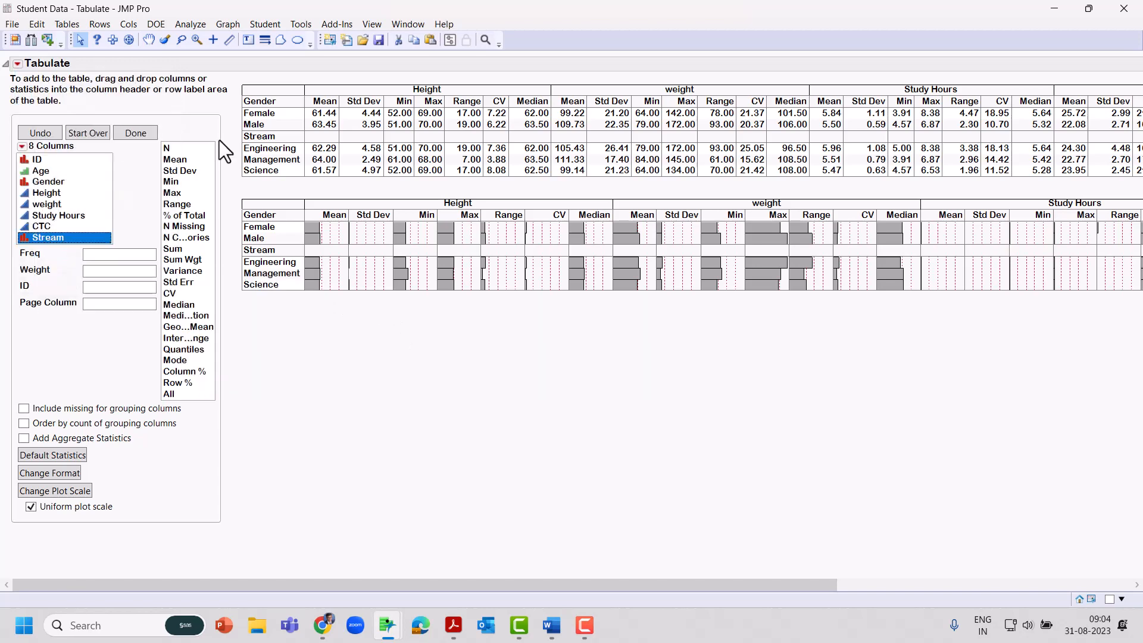
left_click(12, 24)
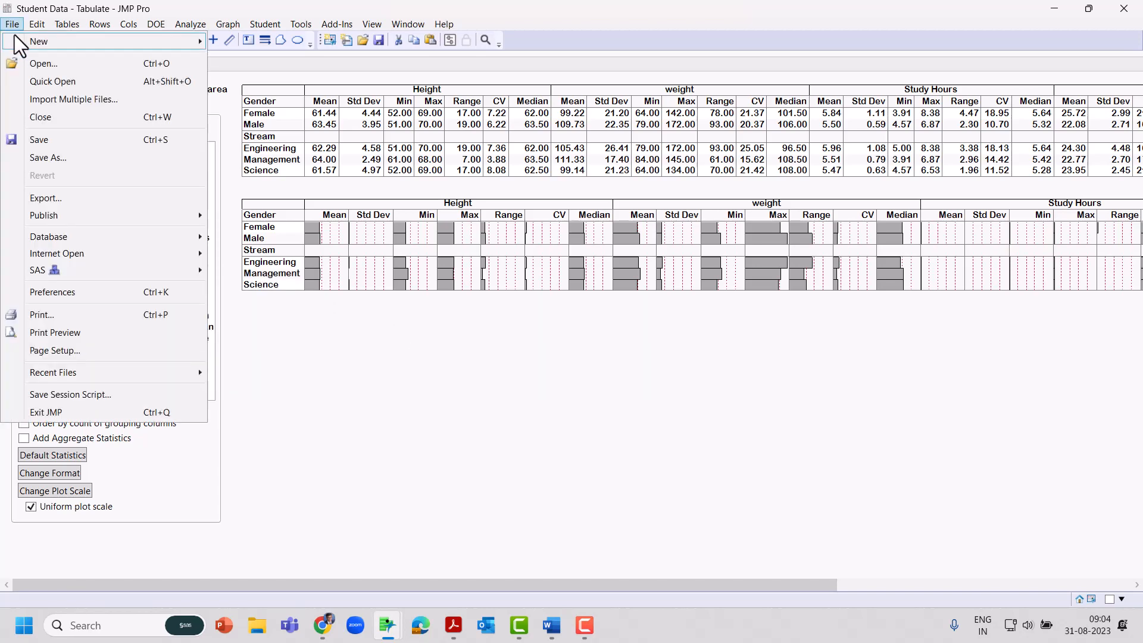
left_click(67, 198)
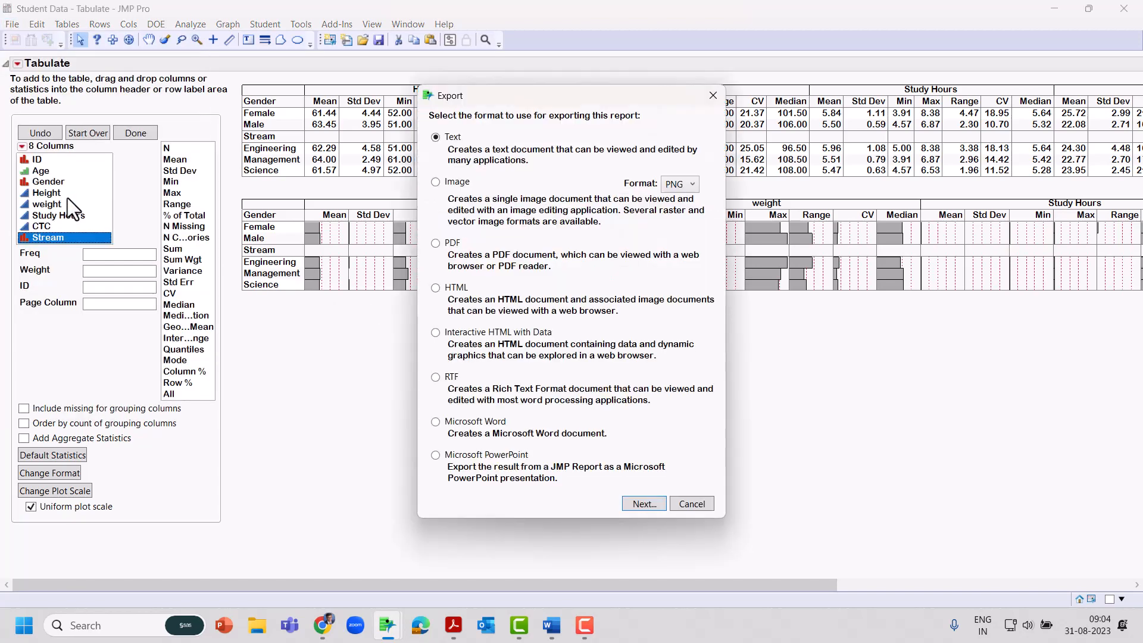
left_click(713, 96)
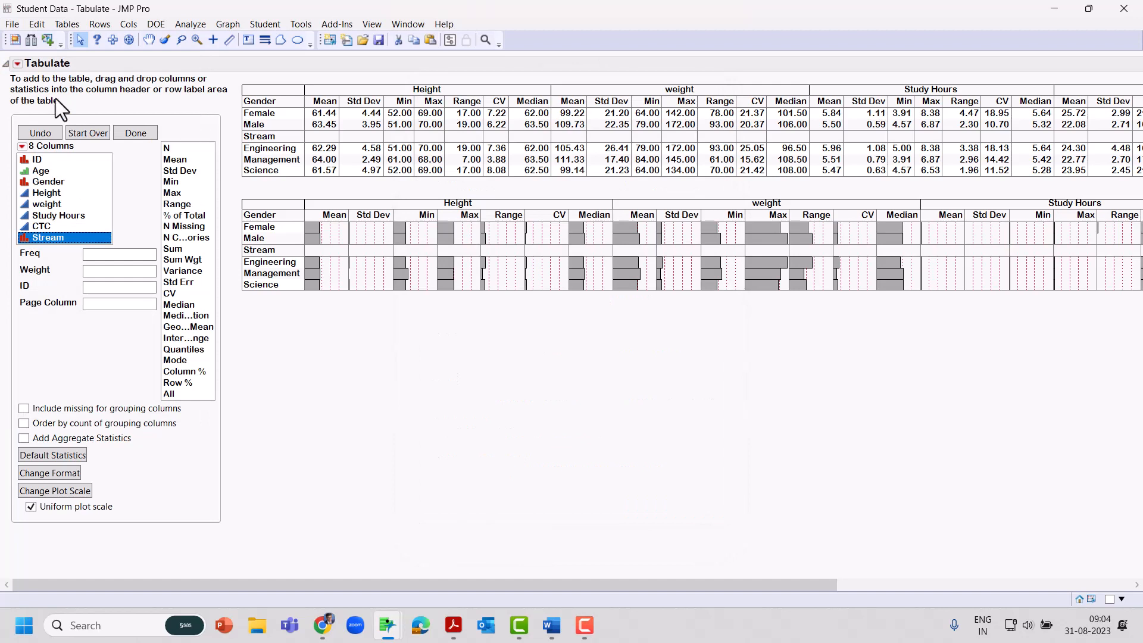
Start the table over with Height, weight, Study Hours and CTC as rows, and Gender as the column grouping.
left_click(90, 133)
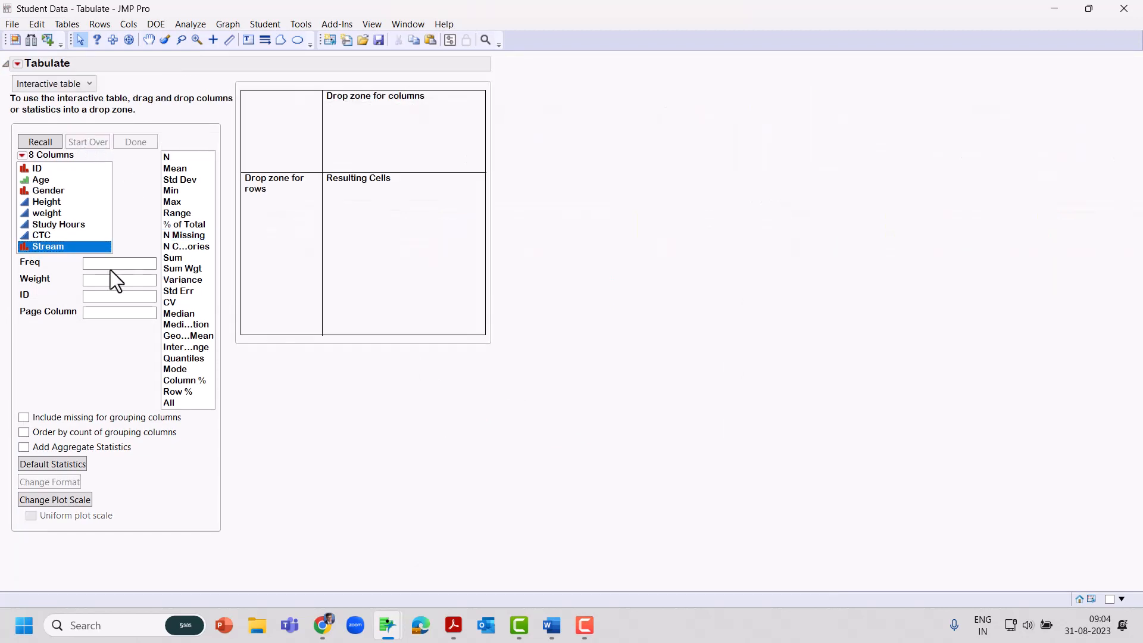
left_click(59, 202)
left_click(71, 236, "shift")
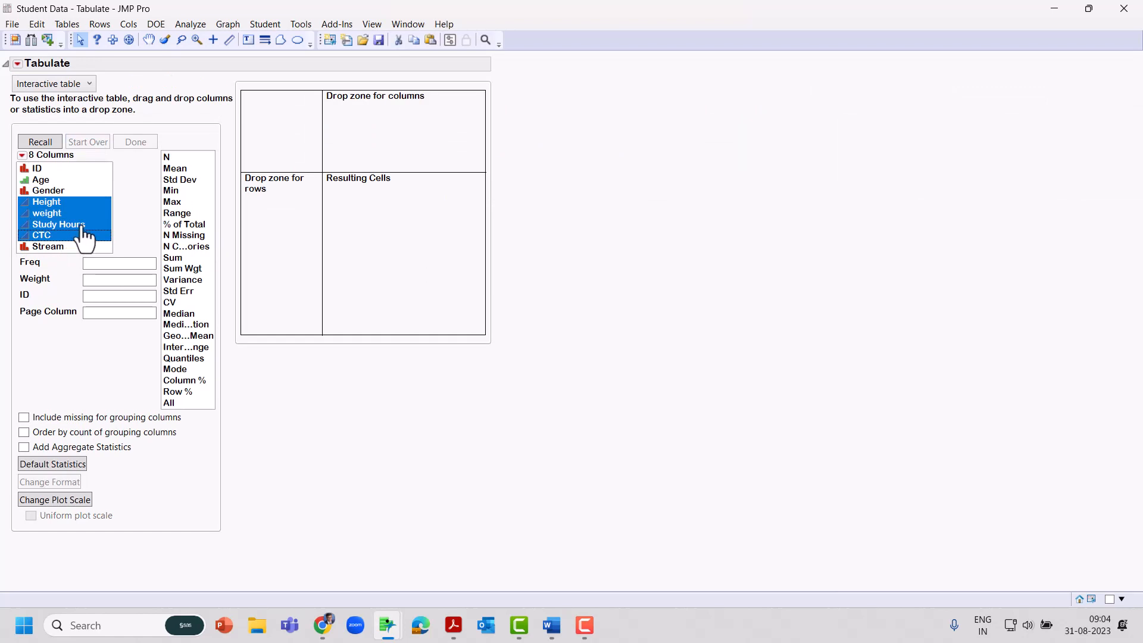
left_click_drag(82, 230, 282, 234)
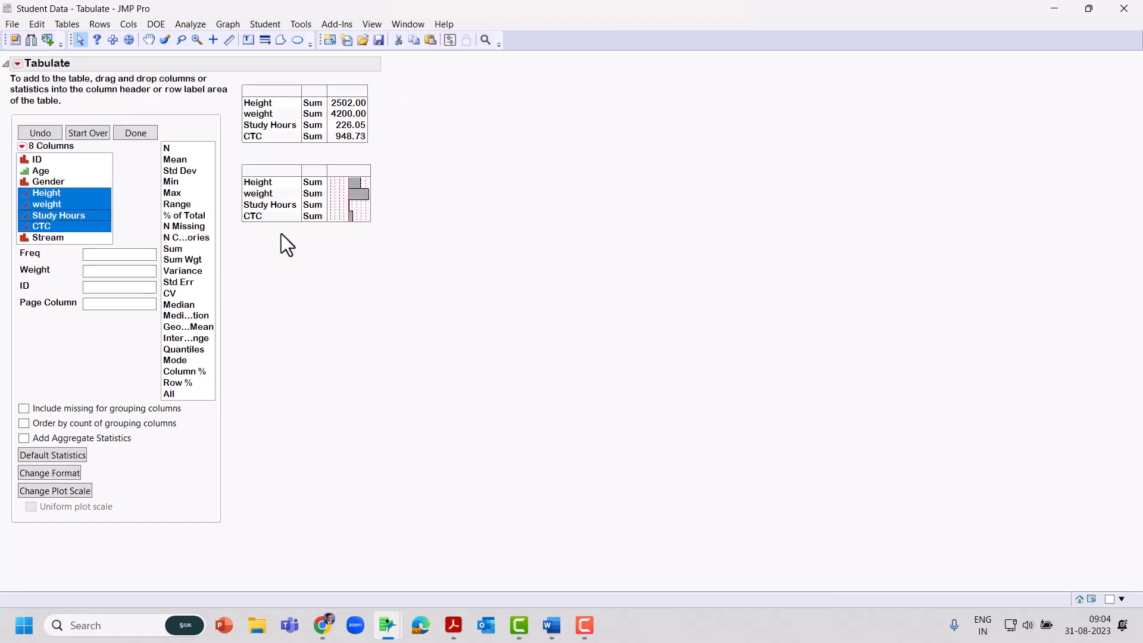
left_click(74, 182)
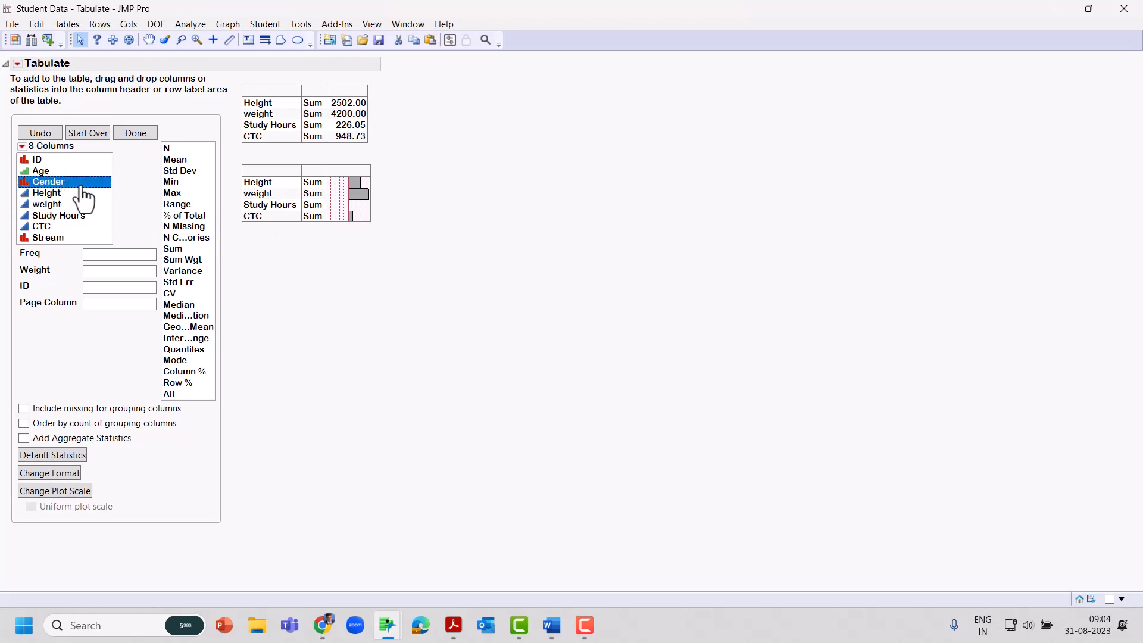
left_click_drag(83, 197, 337, 94)
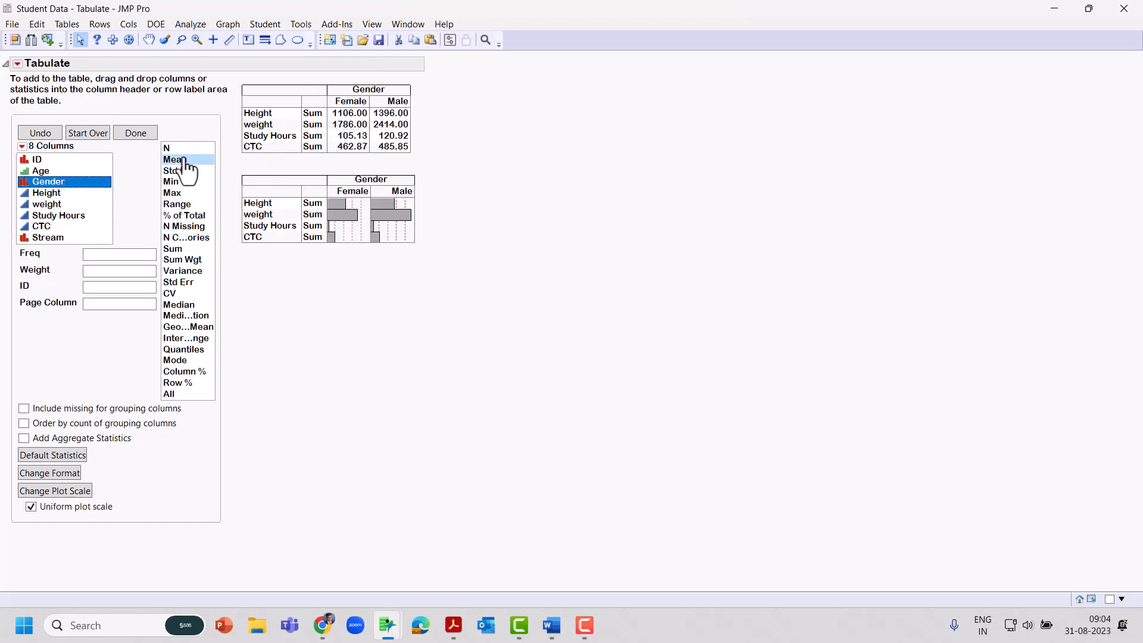
Show Mean, Std Dev, Min and Max for each row variable, and group the table columns by Stream with Gender nested beneath it.
left_click_drag(183, 163, 316, 116)
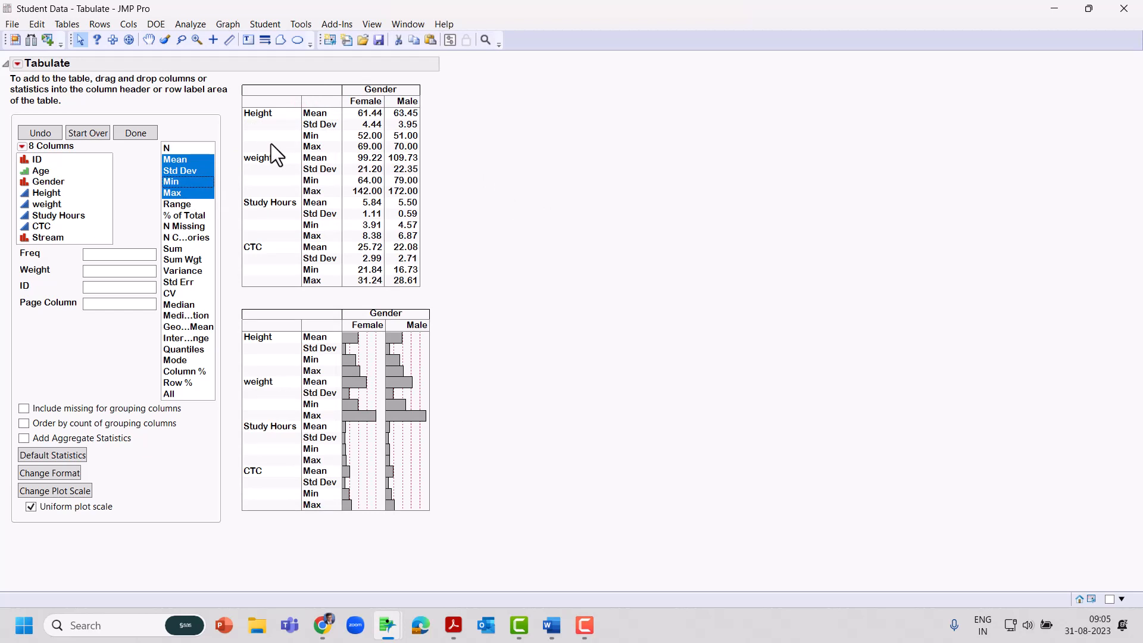
left_click(49, 238)
left_click_drag(50, 242, 405, 94)
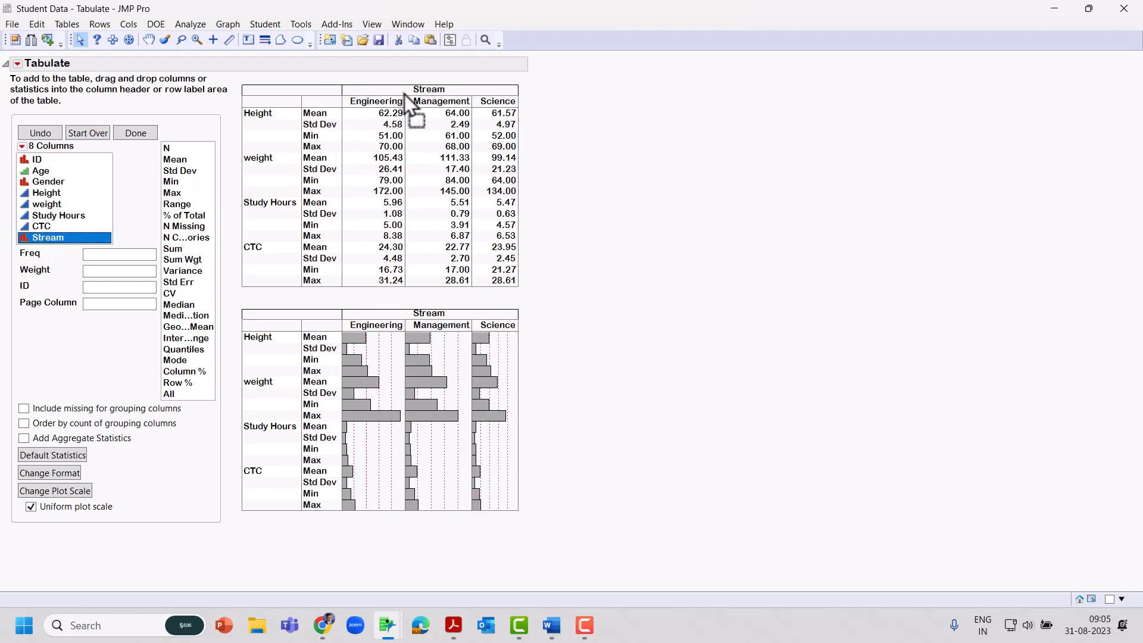
left_click(70, 182)
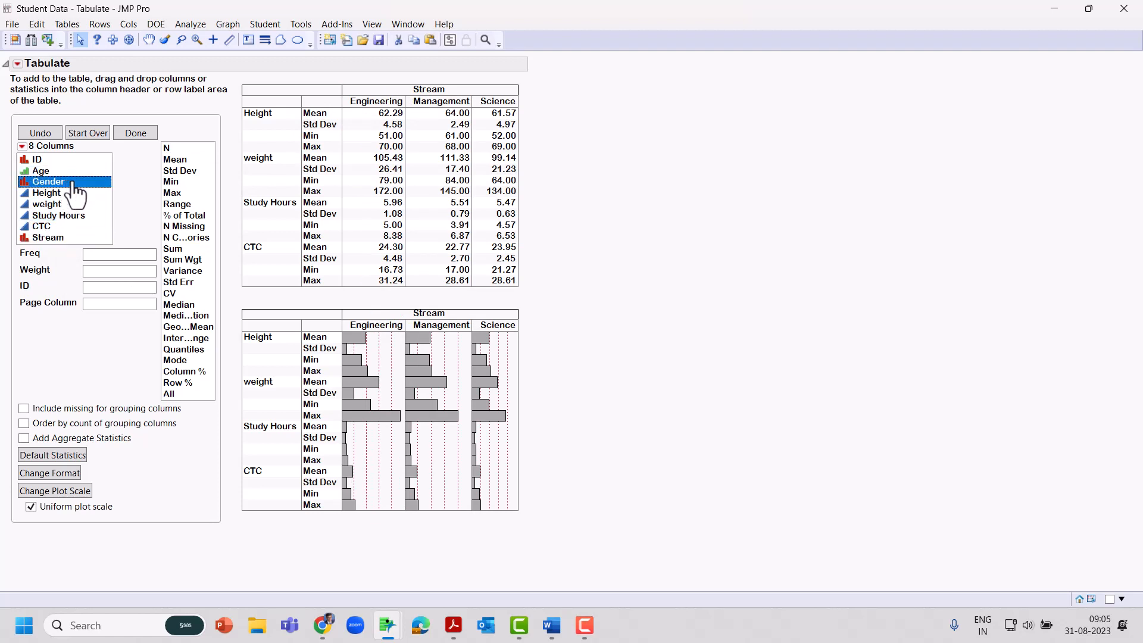
left_click_drag(75, 194, 435, 97)
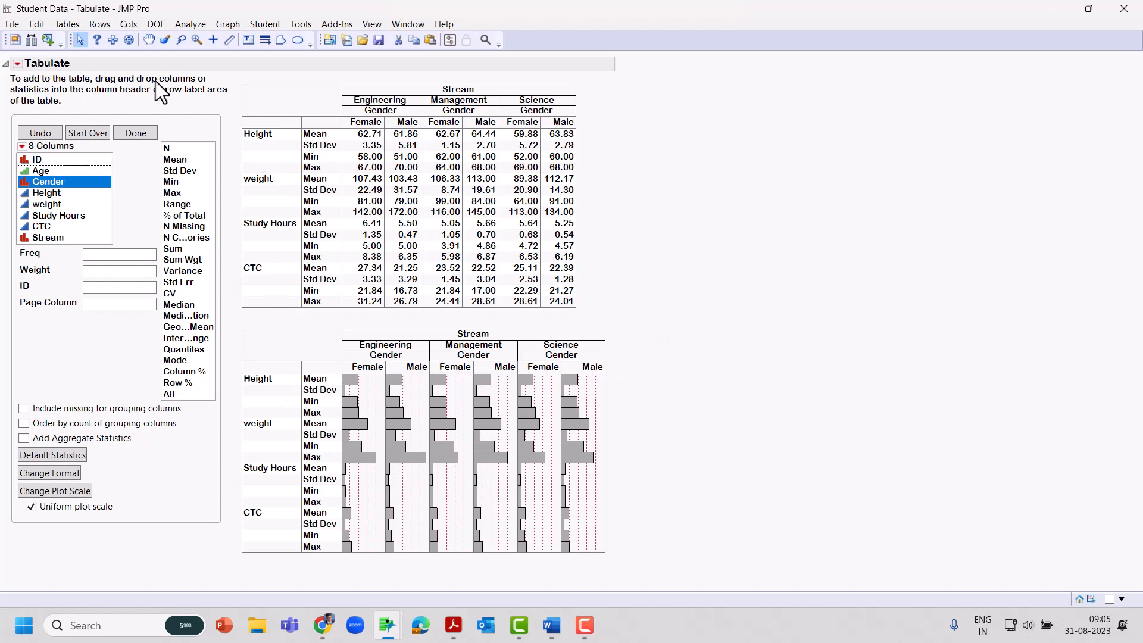
Select only the summary table with the Selection tool and check its copy option, without copying it.
left_click(117, 39)
left_click(256, 64)
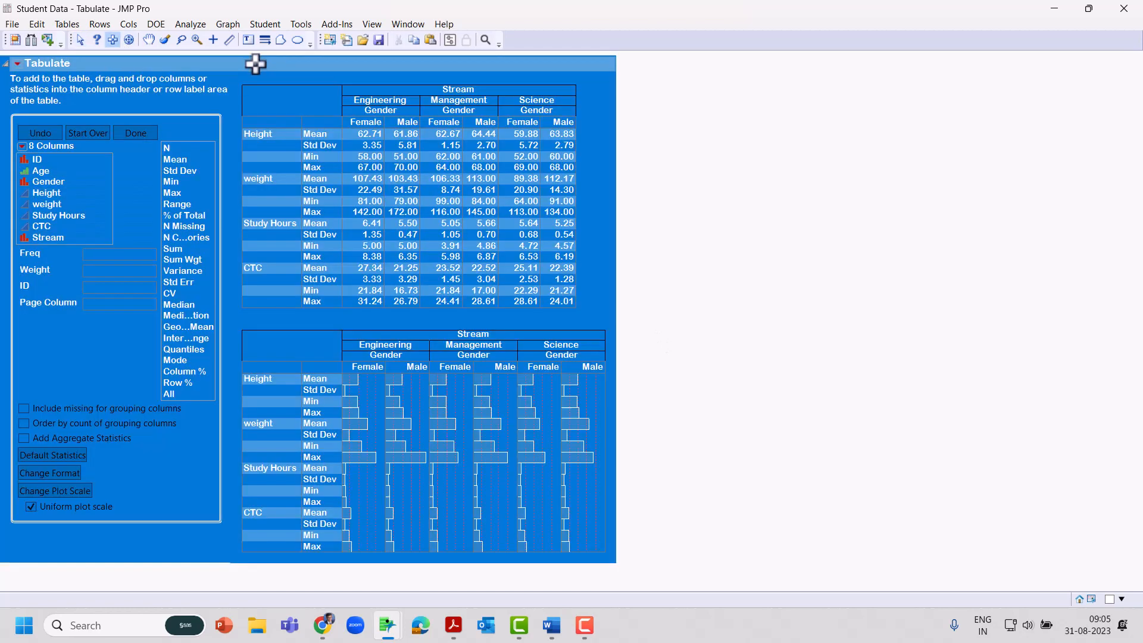
left_click(305, 108)
left_click(365, 151)
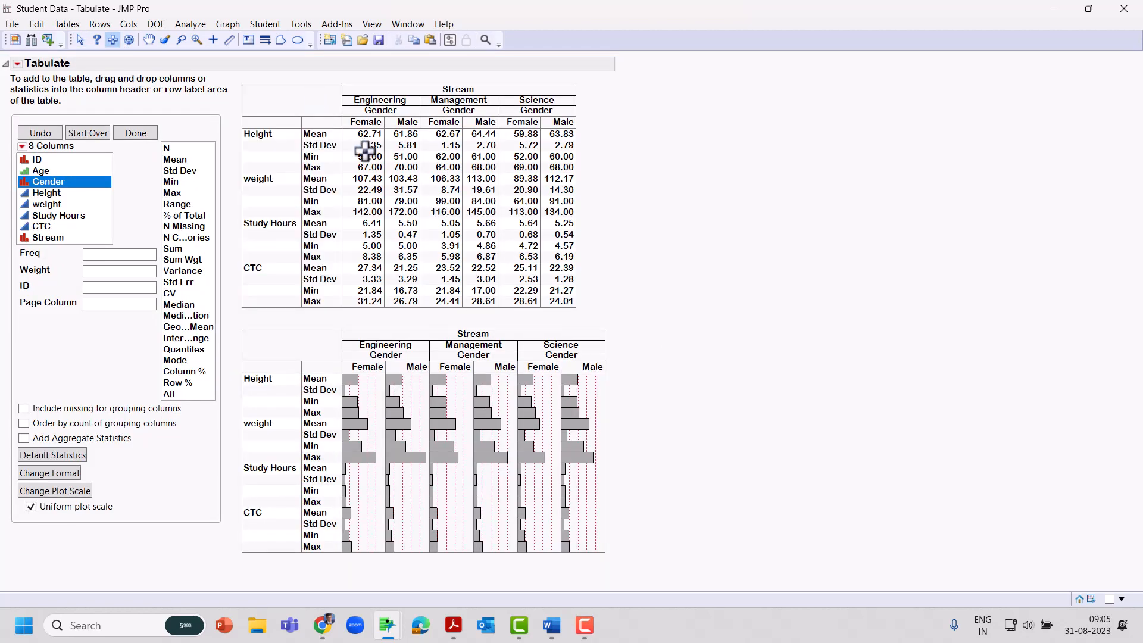
left_click(313, 107)
left_click(315, 108)
right_click(494, 181)
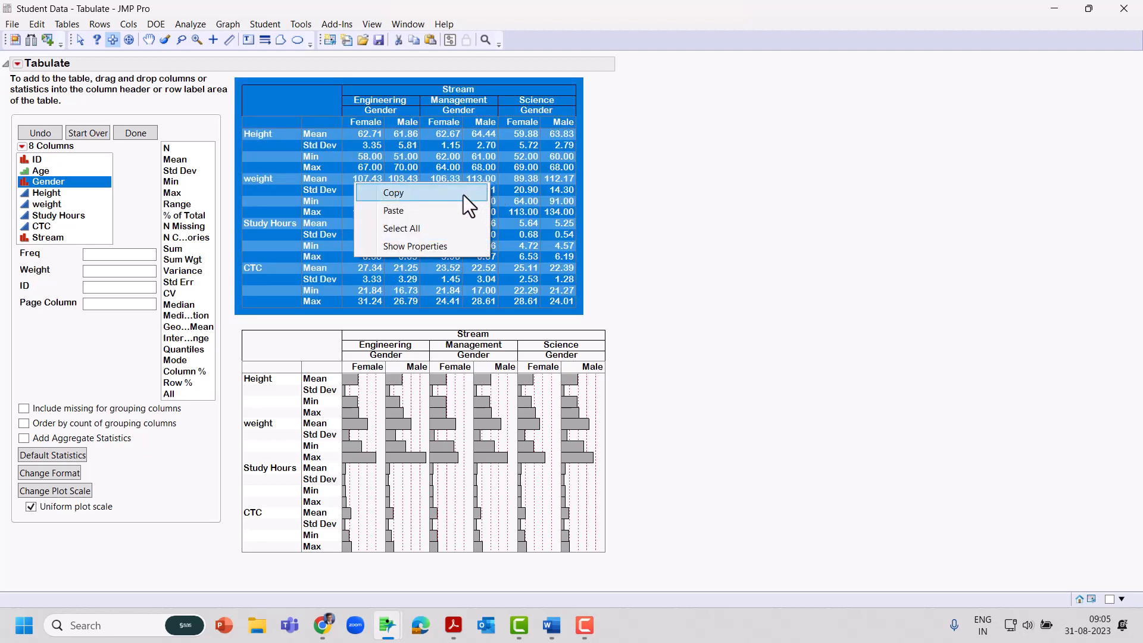
left_click(680, 159)
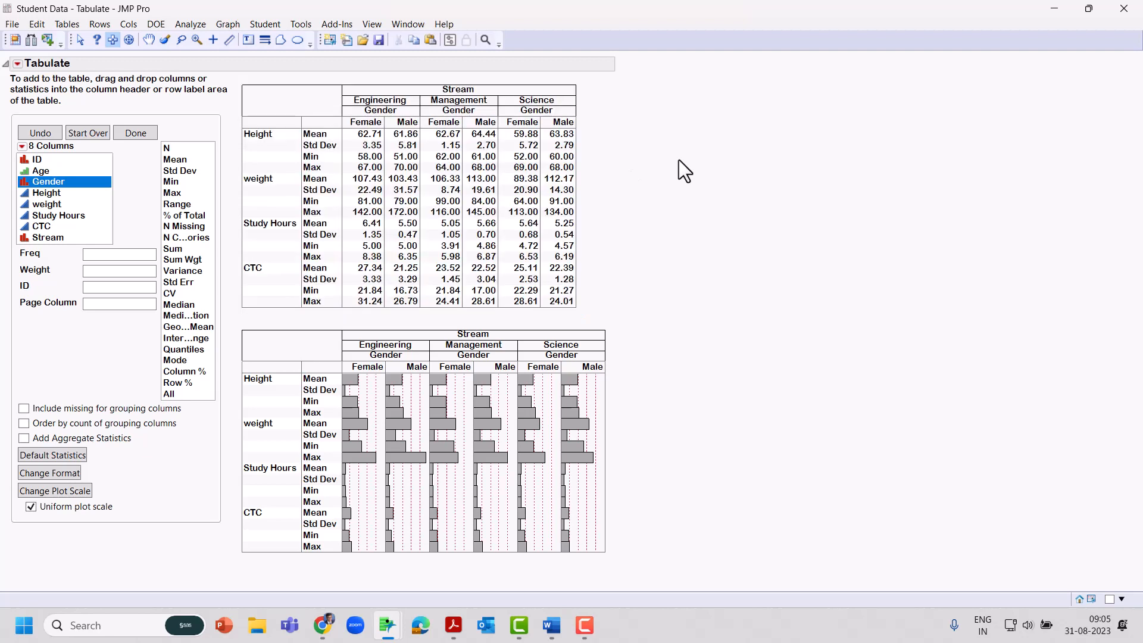
Save the Tabulate script to the data table under the name Tabulation, and close the report.
left_click(17, 63)
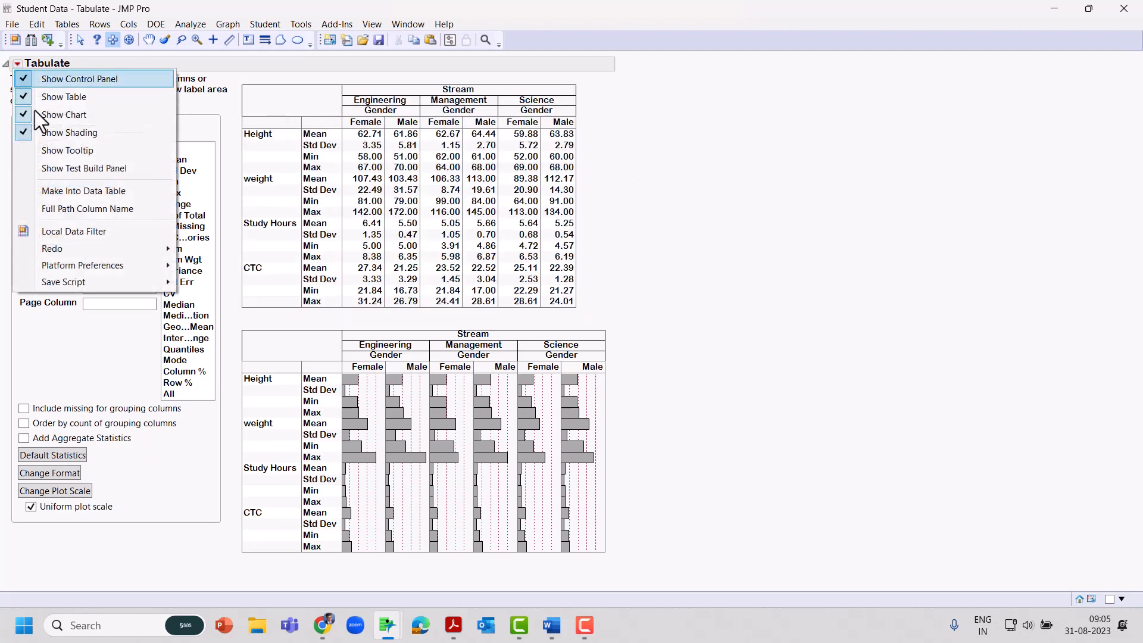
mouse_move(169, 282)
left_click(219, 283)
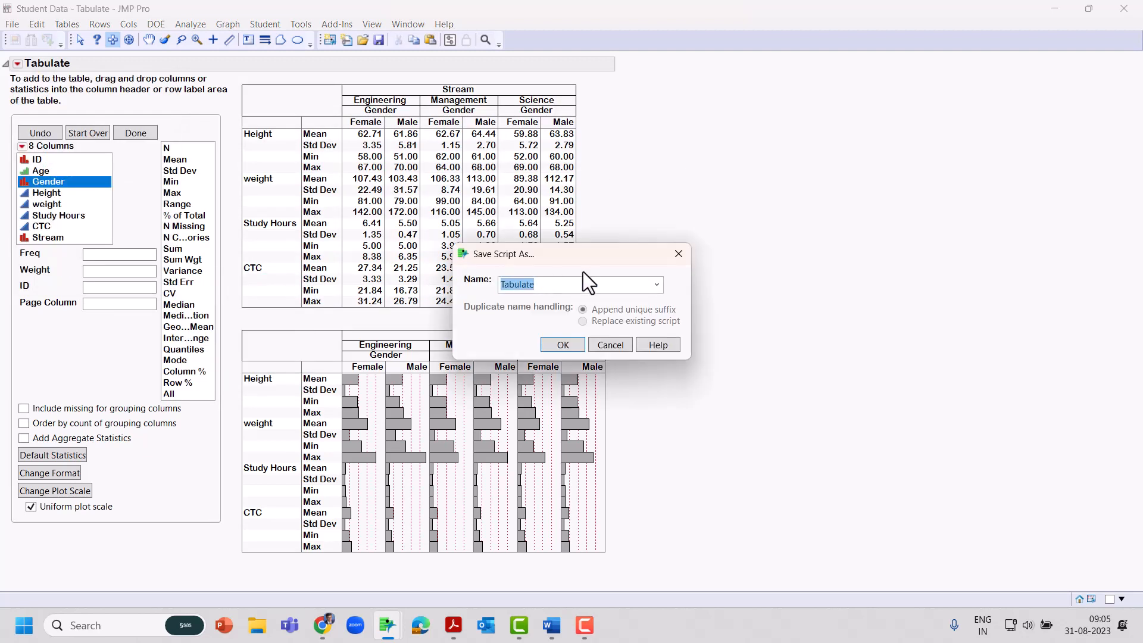
type("Tan")
key("BackSpace")
type("bulation")
left_click(563, 345)
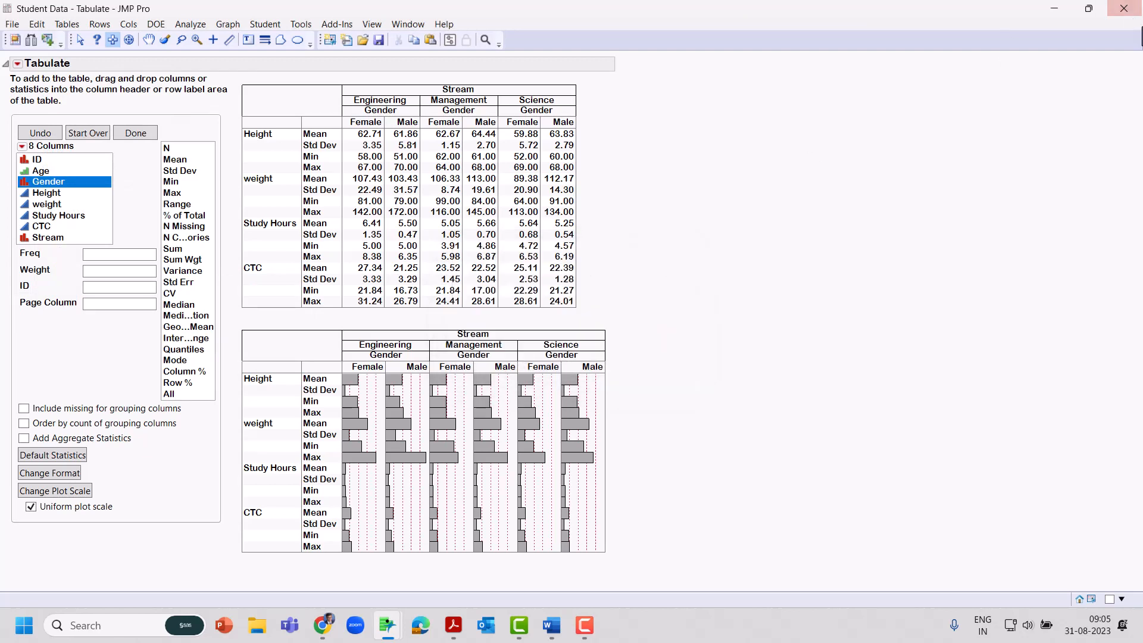
left_click(1128, 12)
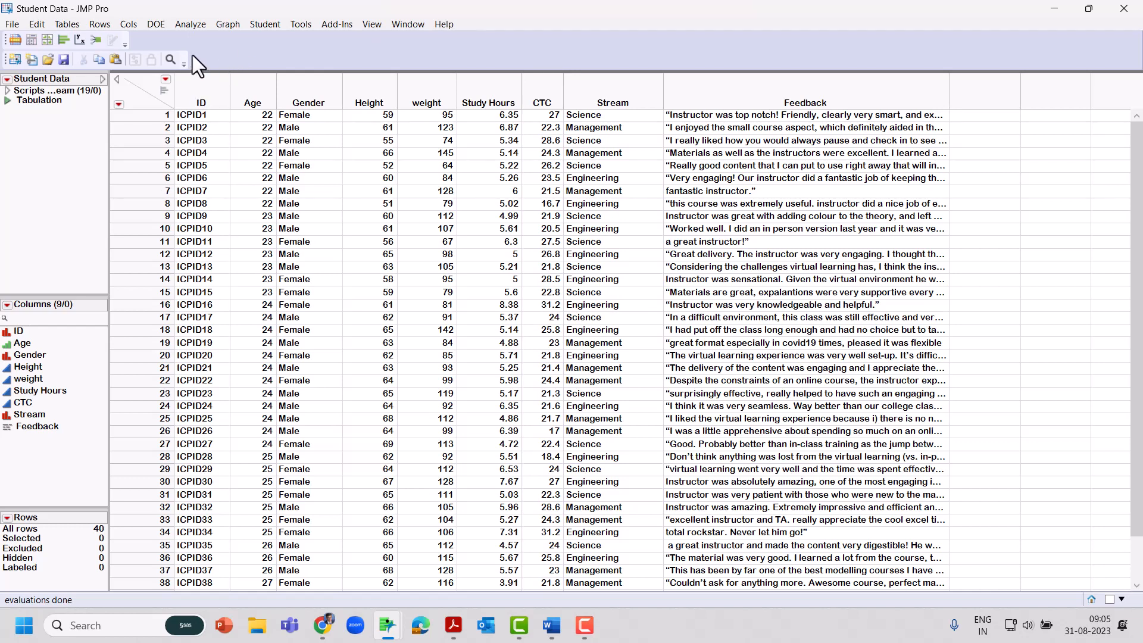
Run a Distribution analysis on Age, Gender, Height, weight, Study Hours, CTC and Stream, and maximize the report window.
left_click(205, 30)
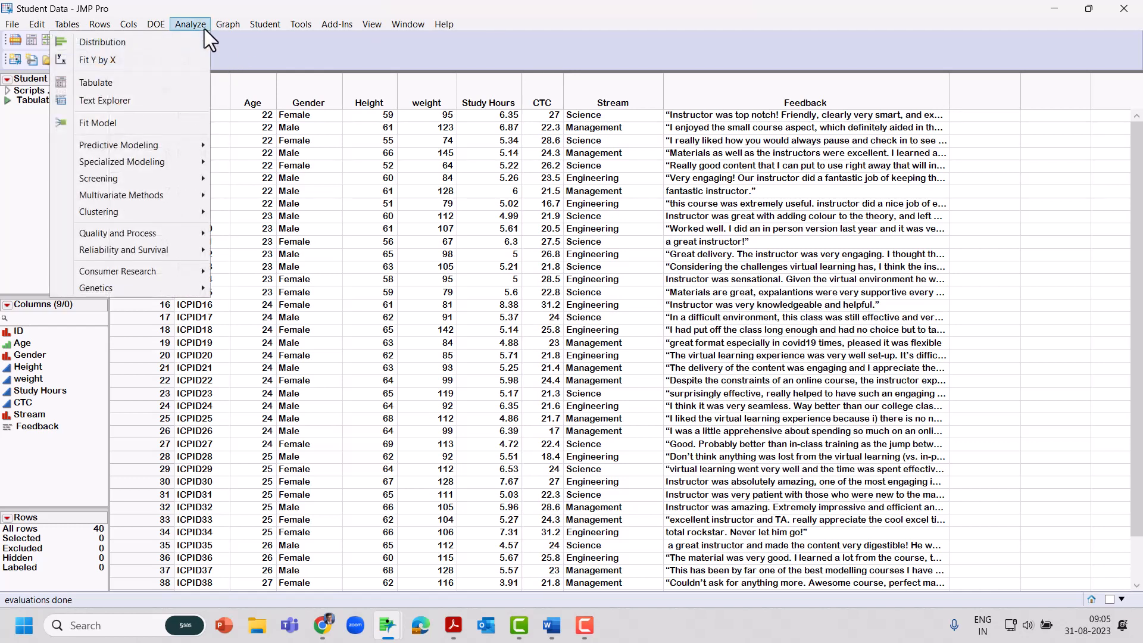
left_click(176, 45)
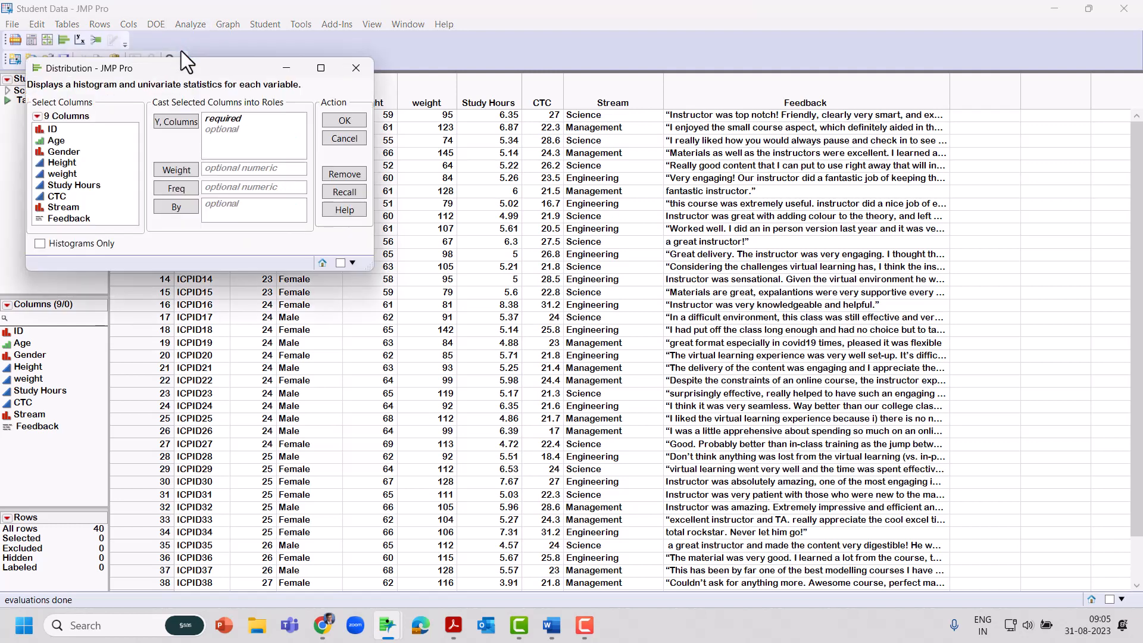
left_click_drag(98, 144, 102, 213)
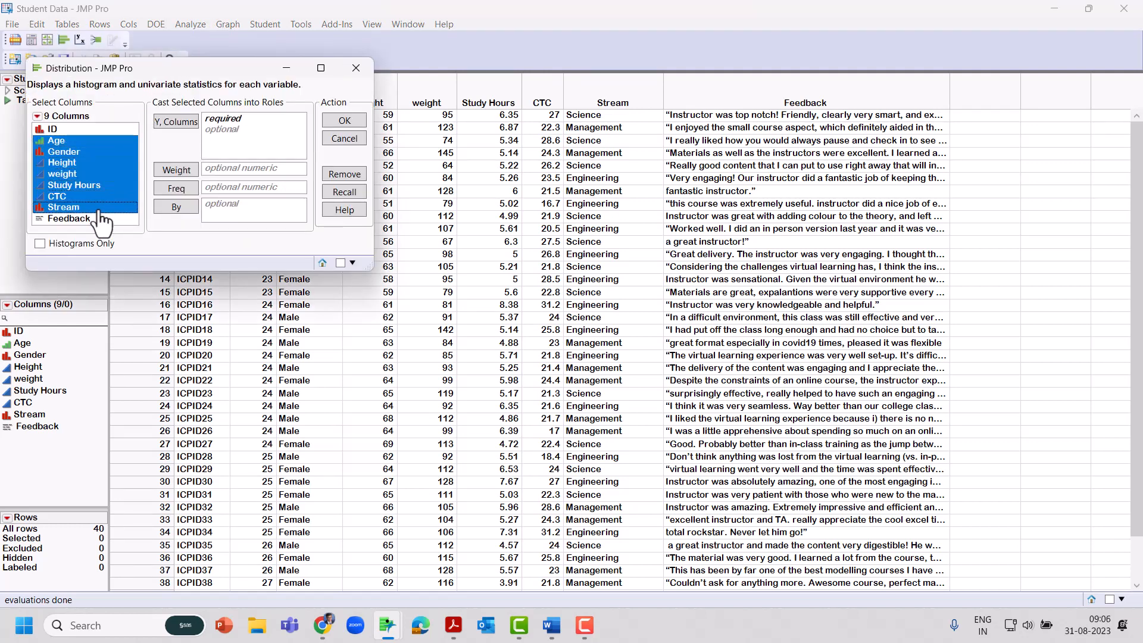
left_click(190, 136)
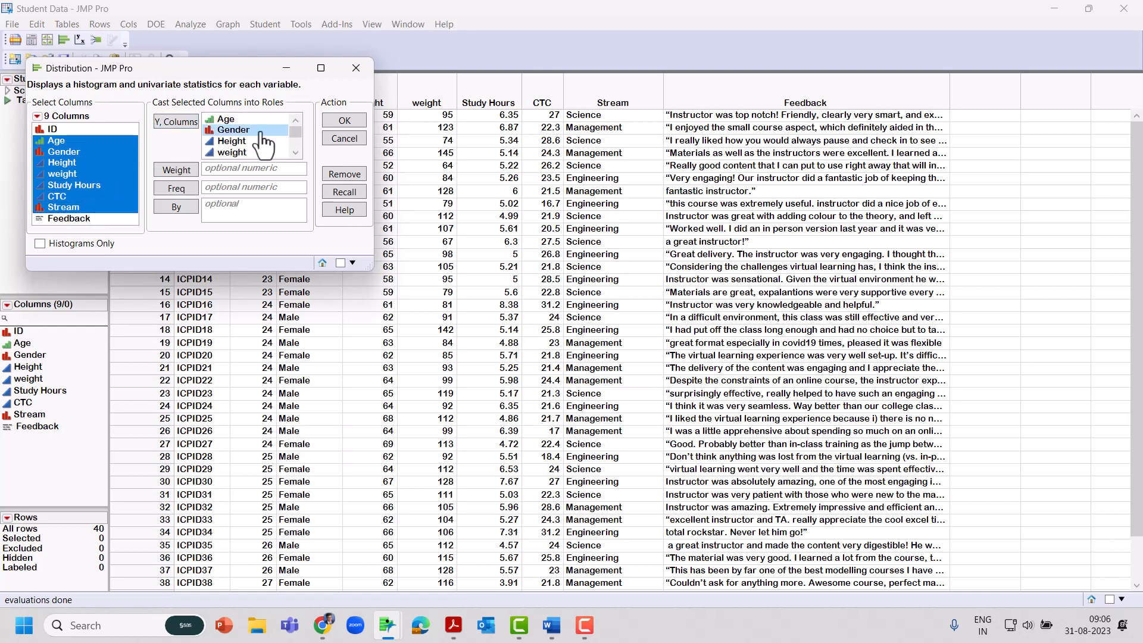
left_click(344, 120)
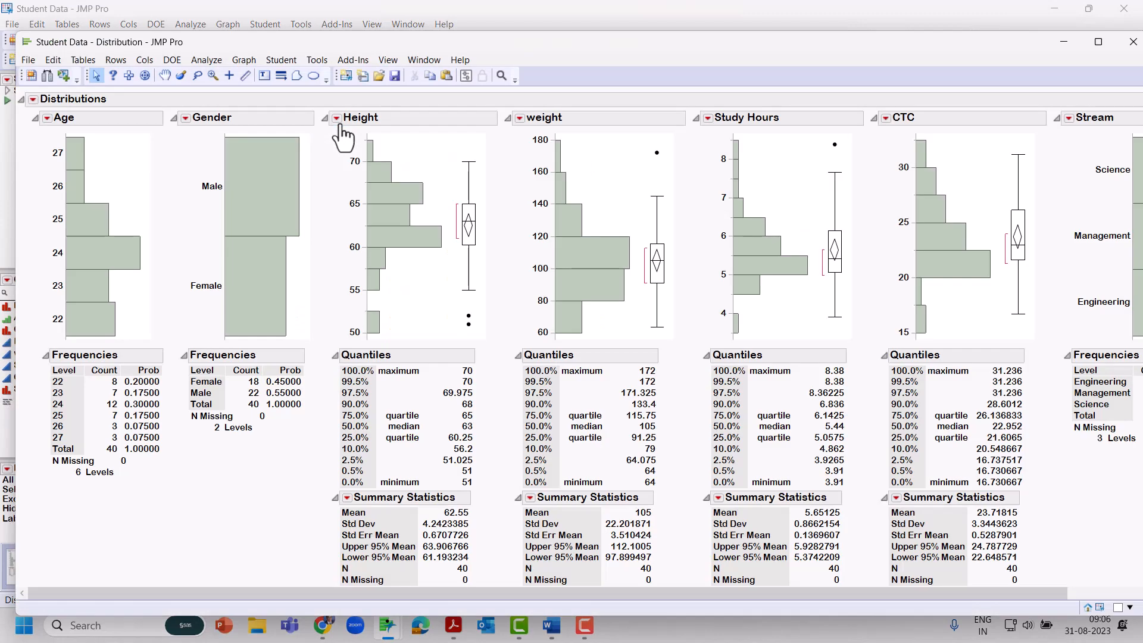
double_click(508, 40)
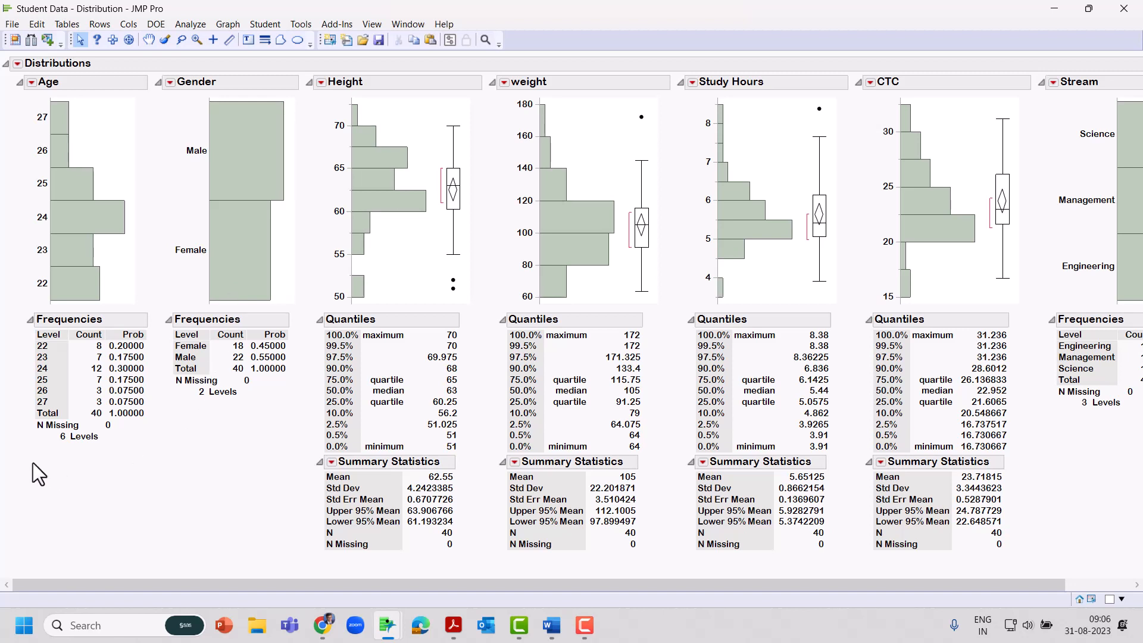
mouse_move(34, 463)
left_mouse_down()
mouse_move(333, 386)
mouse_move(177, 286)
left_mouse_up()
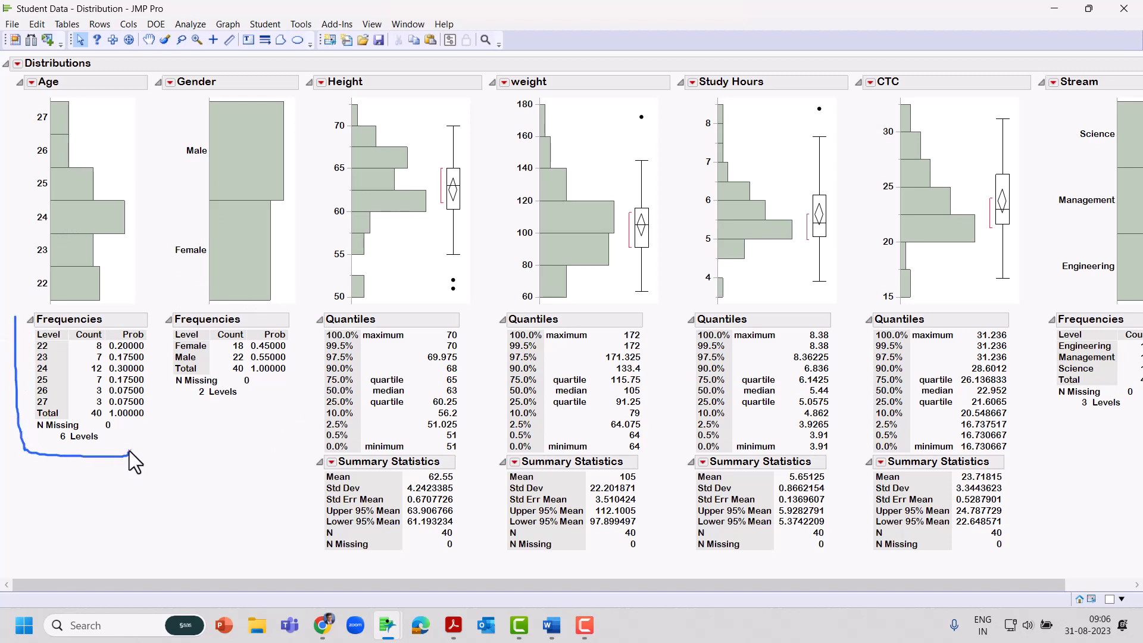
mouse_move(130, 452)
left_mouse_down()
mouse_move(146, 363)
mouse_move(96, 315)
mouse_move(26, 313)
left_mouse_up()
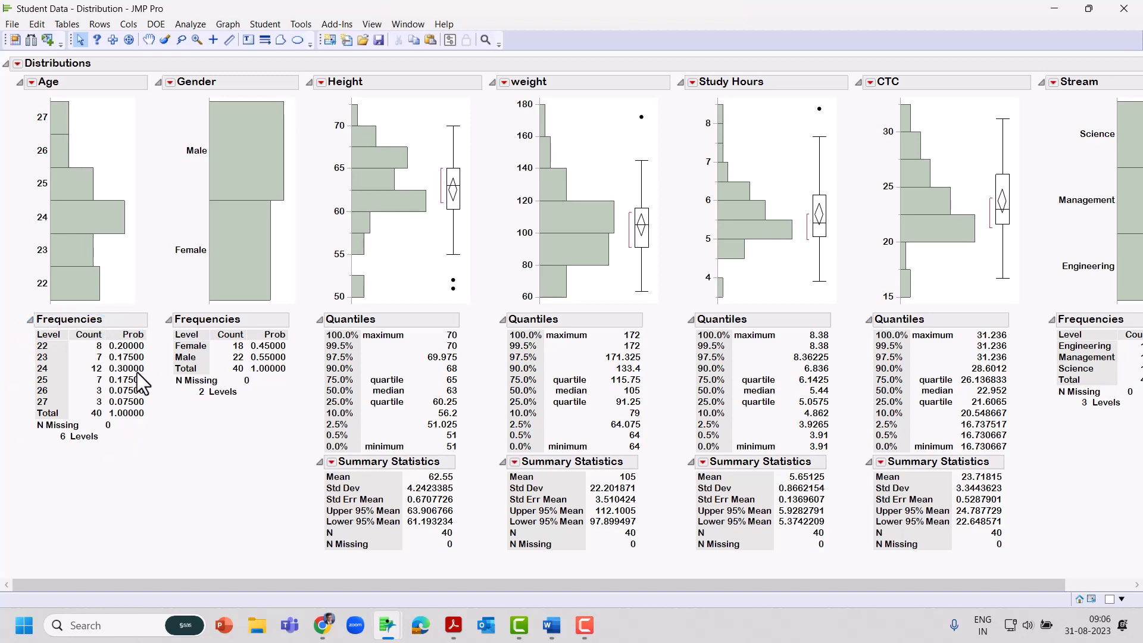
mouse_move(162, 408)
left_mouse_down()
mouse_move(179, 427)
mouse_move(305, 343)
mouse_move(302, 333)
left_mouse_up()
left_click_drag(185, 427, 305, 333)
mouse_move(315, 468)
left_mouse_down()
mouse_move(312, 550)
mouse_move(416, 588)
mouse_move(470, 500)
mouse_move(424, 454)
left_mouse_up()
right_click(372, 448)
left_click(253, 498)
mouse_move(307, 73)
left_mouse_down()
mouse_move(308, 95)
mouse_move(310, 73)
left_mouse_up()
mouse_move(287, 477)
left_mouse_down()
mouse_move(396, 569)
mouse_move(499, 510)
mouse_move(334, 472)
left_mouse_up()
Customize Height's summary statistics in the Distribution report to include all available statistics.
left_click(332, 463)
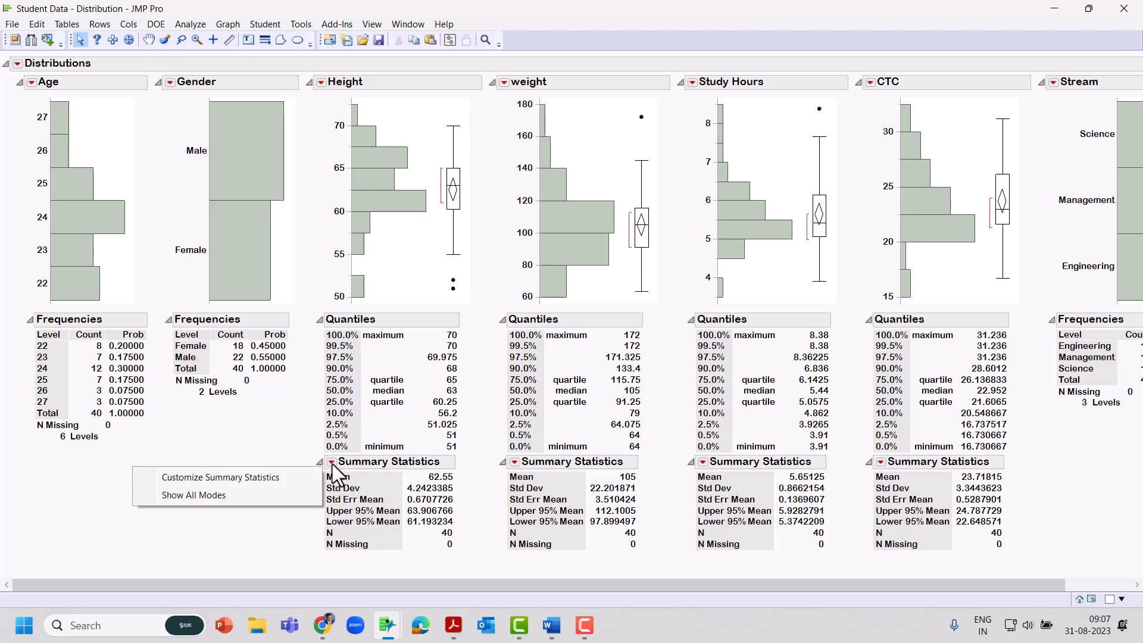
left_click(291, 475)
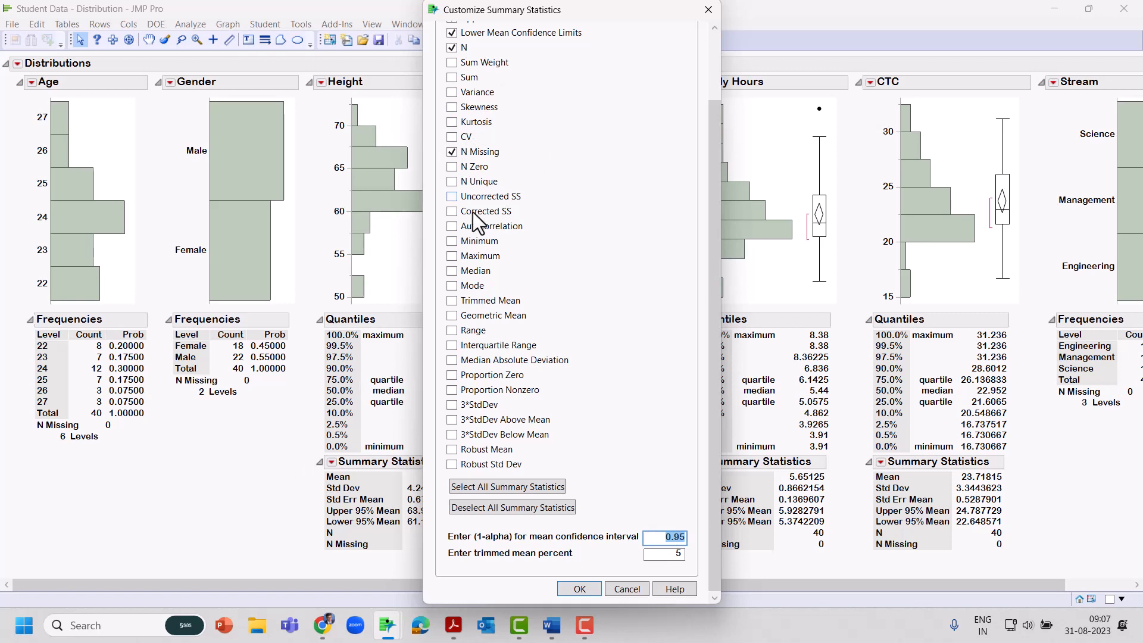
left_click(452, 240)
left_click(452, 255)
left_click(452, 271)
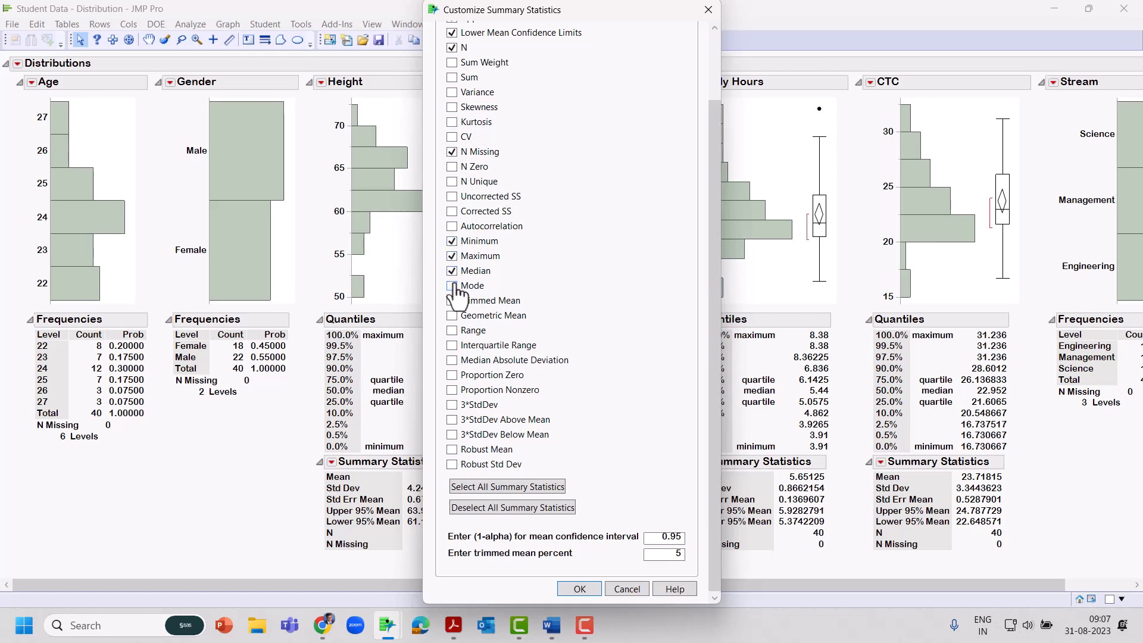
left_click(452, 285)
left_click(452, 330)
left_click(452, 345)
left_click(451, 360)
left_click(528, 487)
left_click(580, 589)
Include all available summary statistics for weight, Study Hours and CTC in the Distribution report.
scroll(493, 376, "down", 6)
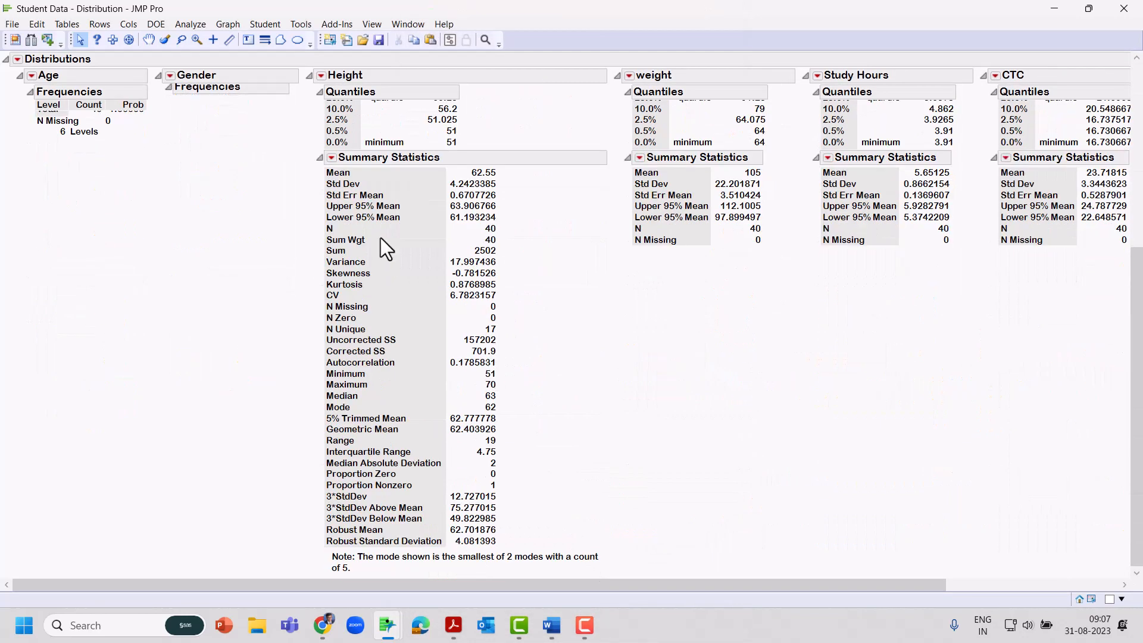
scroll(400, 176, "up", 3)
scroll(381, 137, "up", 3)
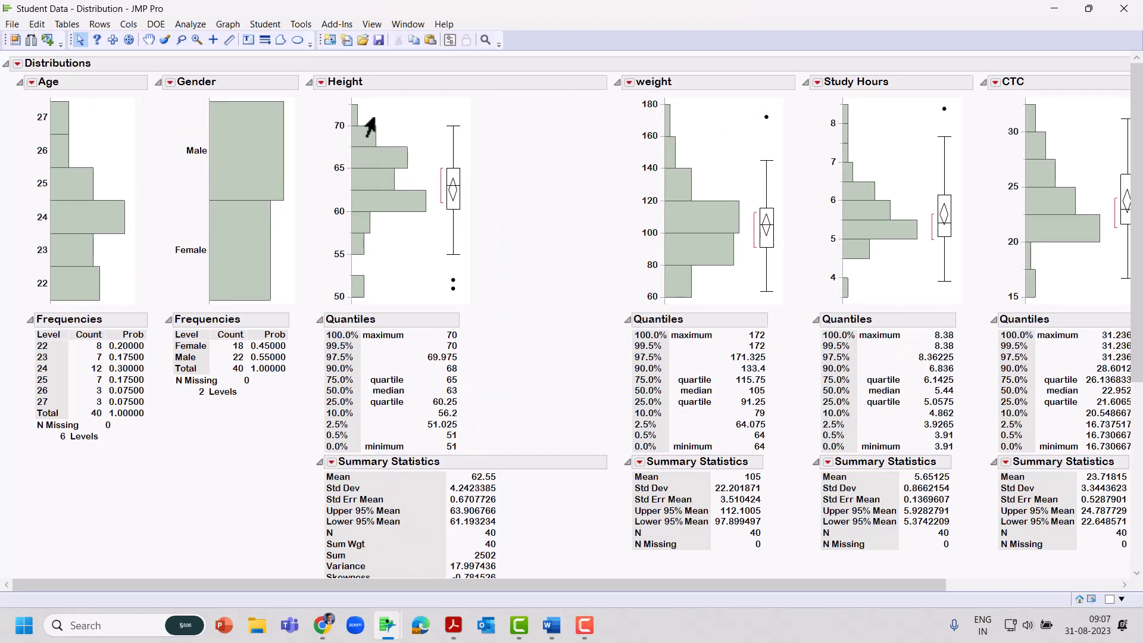
scroll(401, 102, "down", 6)
scroll(438, 152, "up", 1)
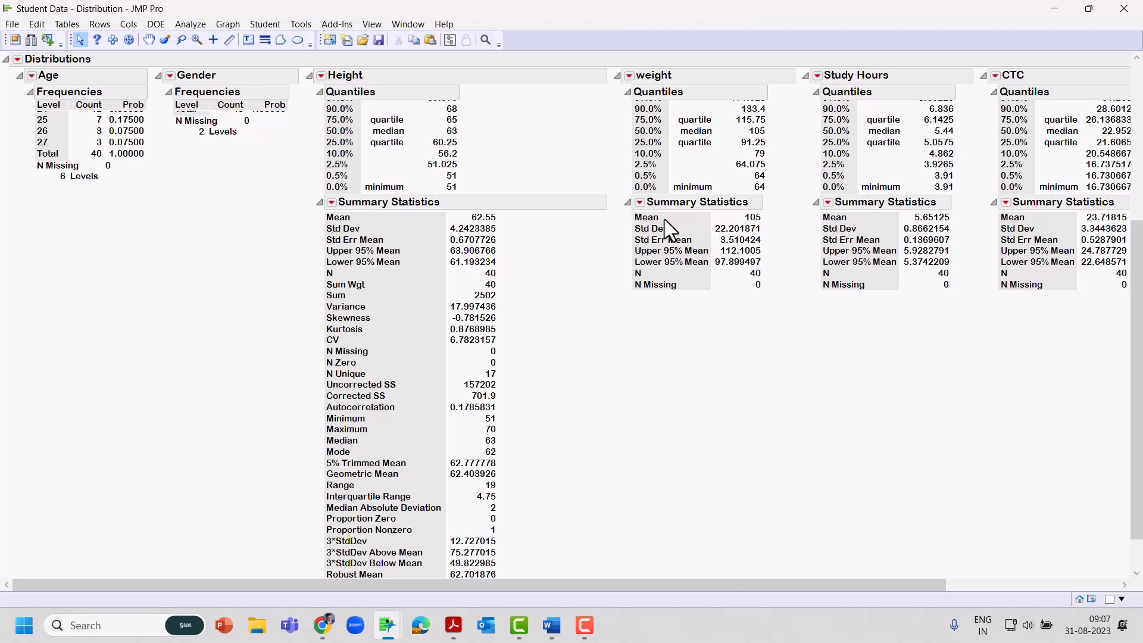
left_click(640, 202)
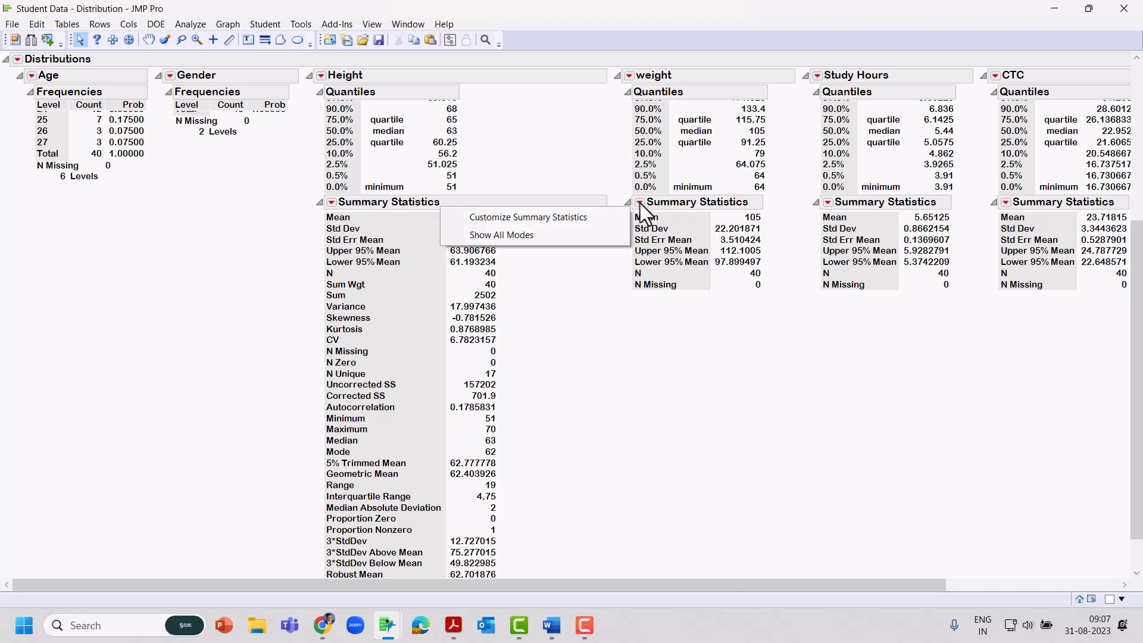
left_click(594, 215)
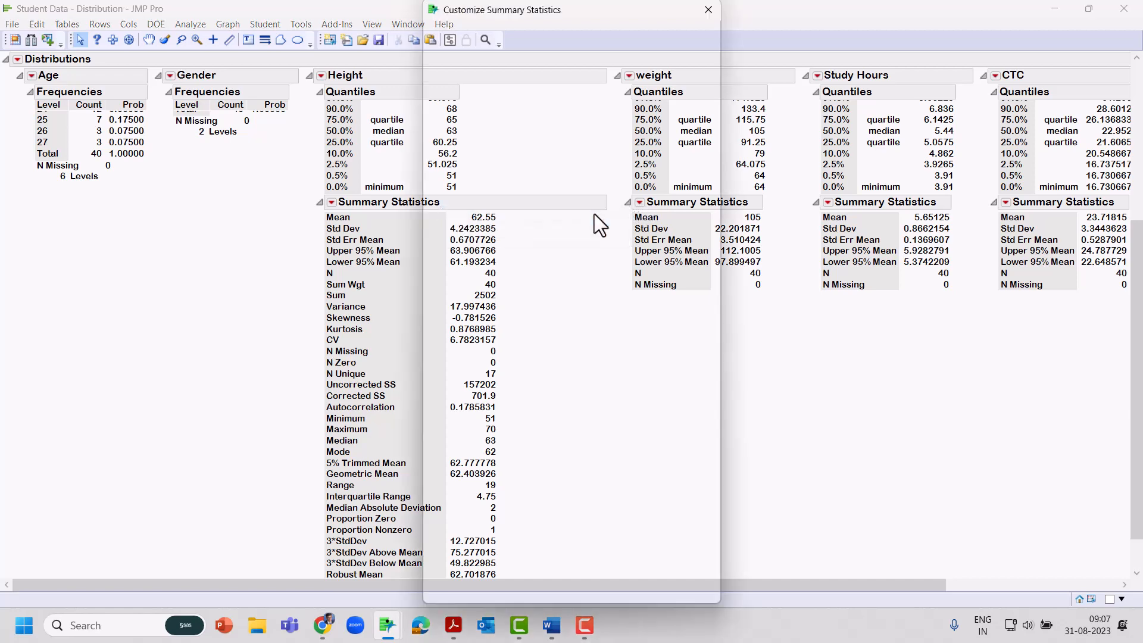
left_click(499, 486)
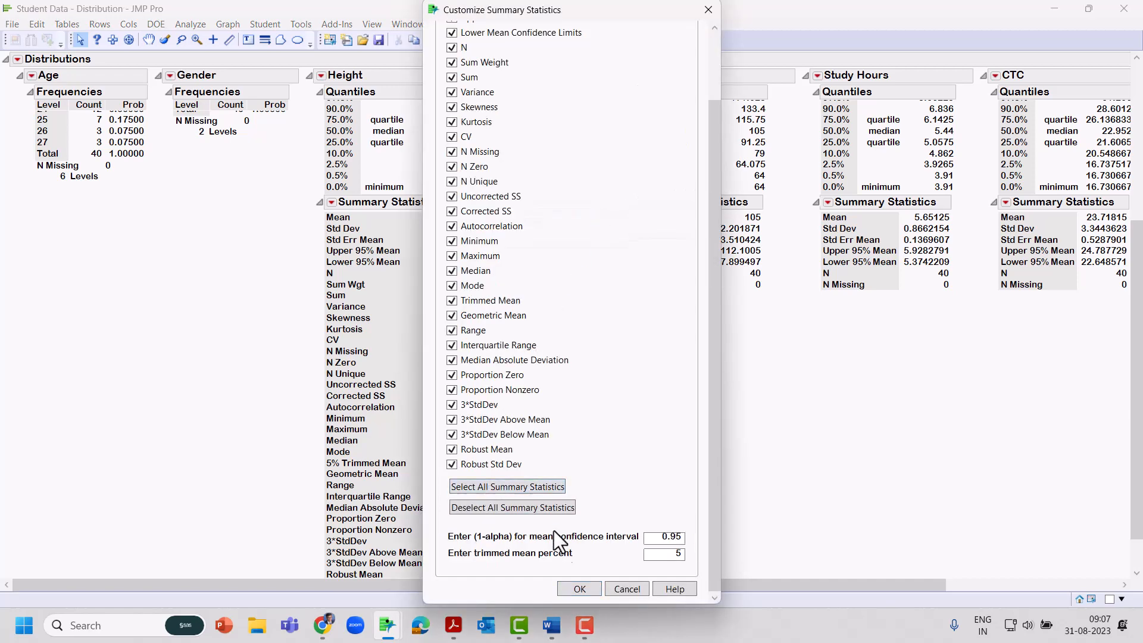
left_click(579, 589)
left_click_drag(685, 580, 849, 606)
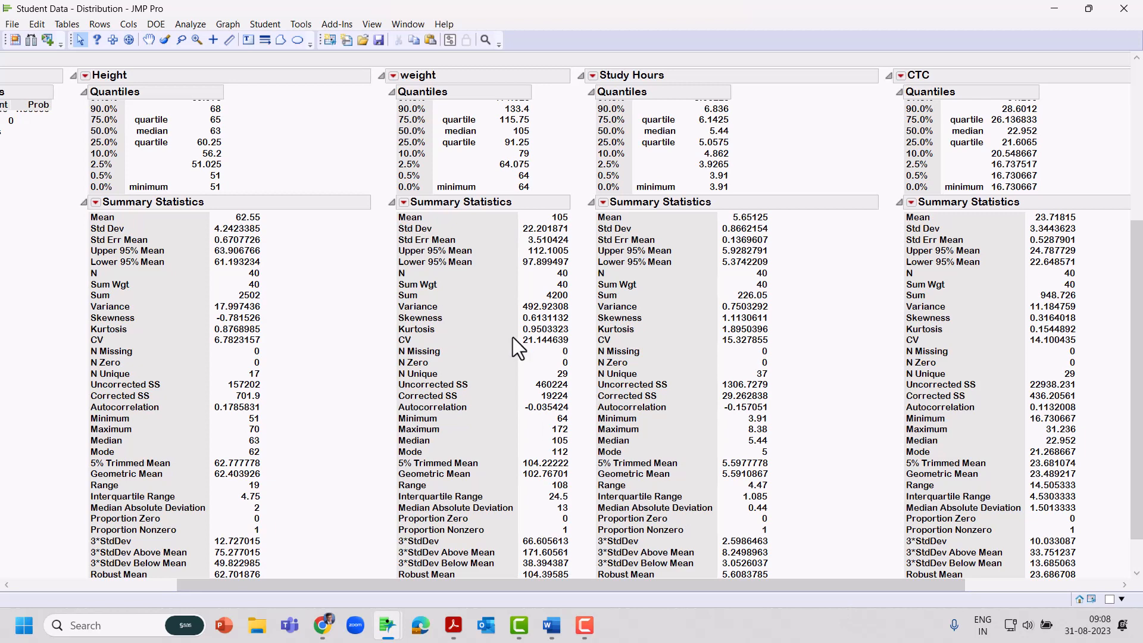
left_click(403, 203)
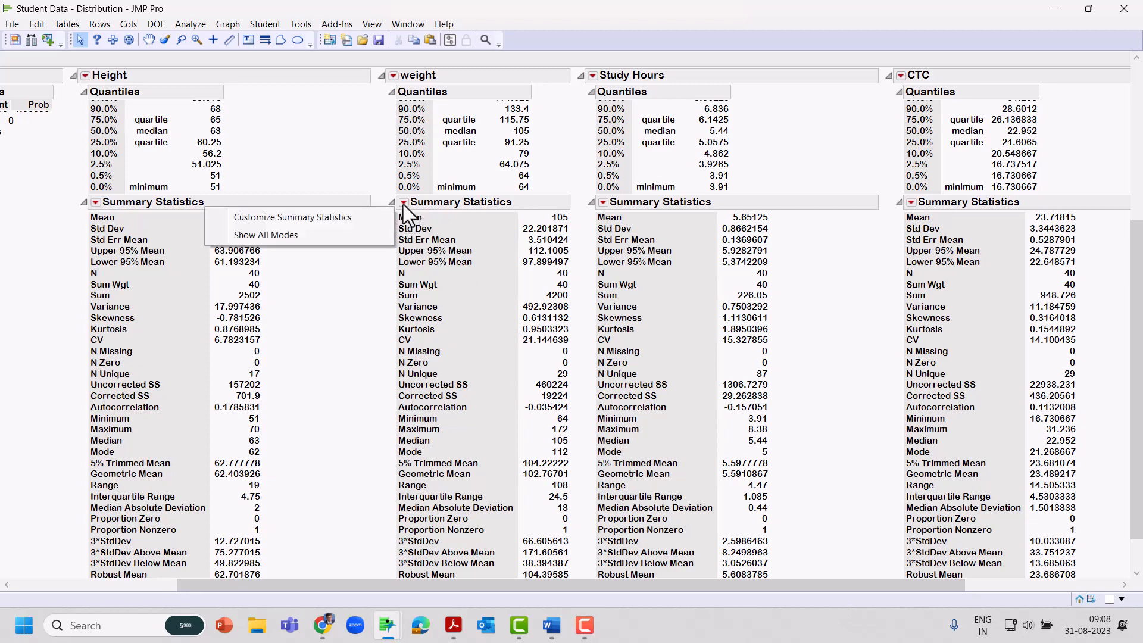
left_click(451, 283)
Save the Distribution script to the data table under the name Summary statistics using Distribution, and close the report.
left_click_drag(594, 585, 451, 586)
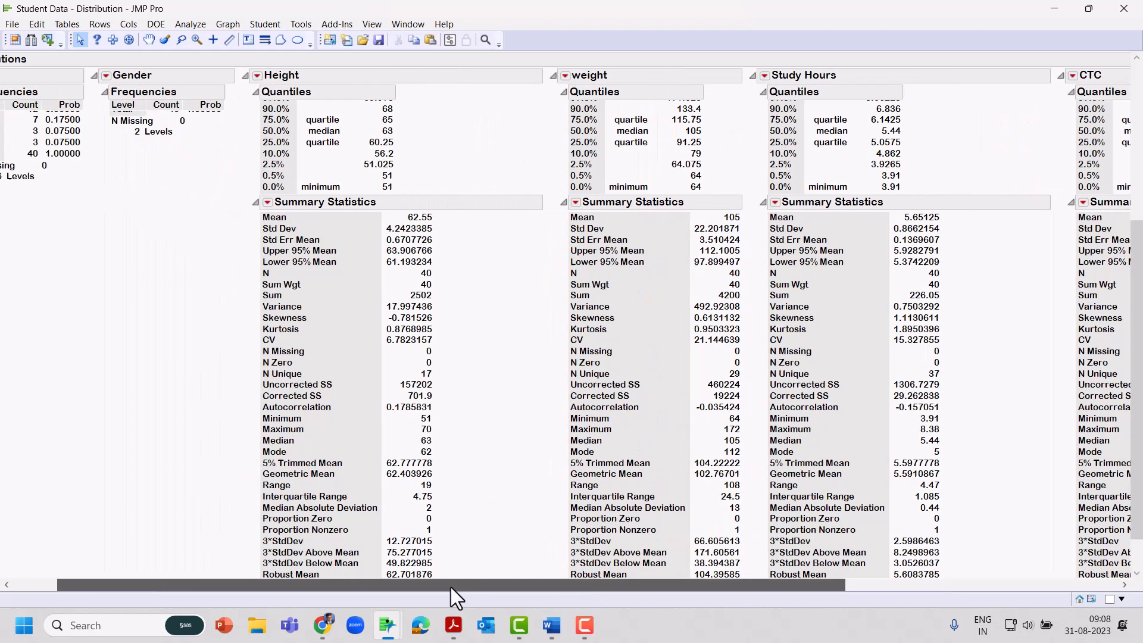
scroll(454, 328, "down", 1)
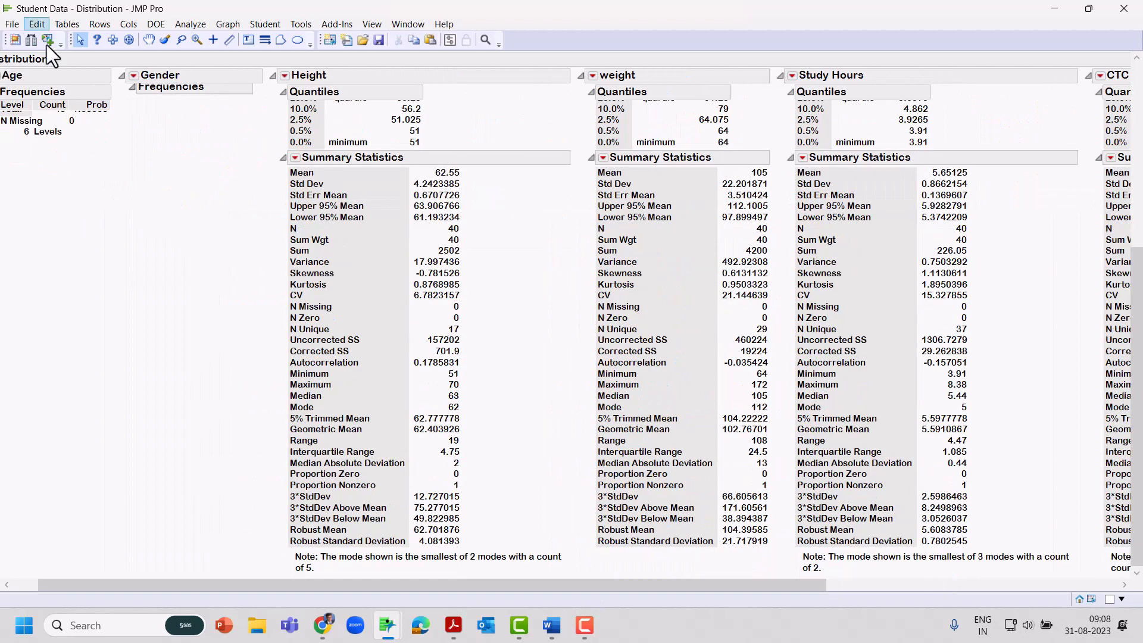
left_click_drag(219, 588, 97, 586)
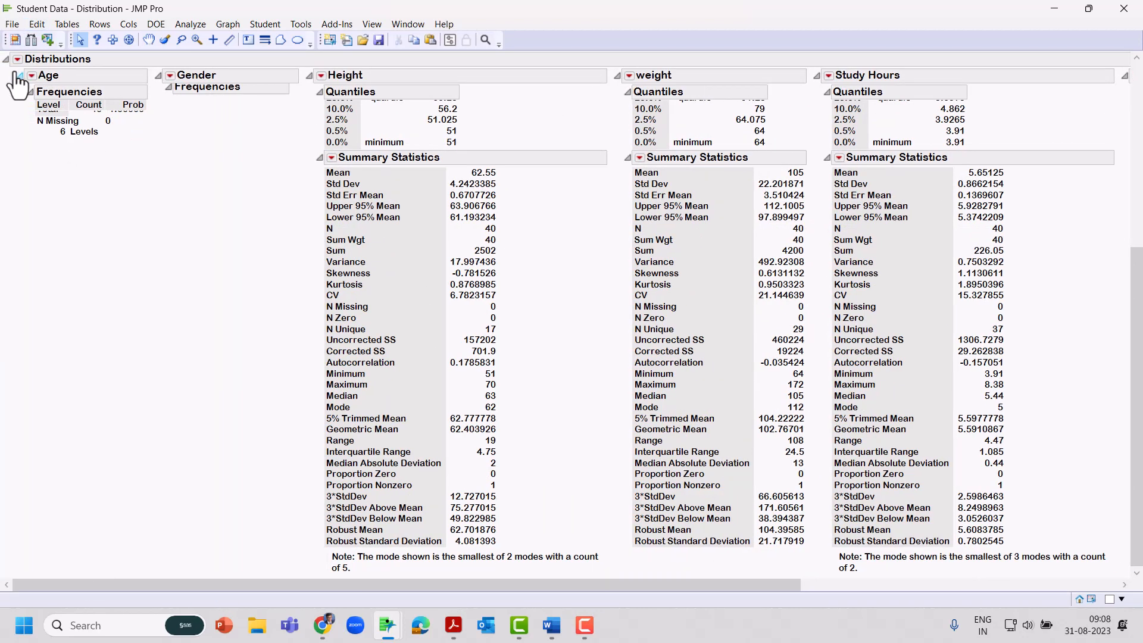
left_click(13, 24)
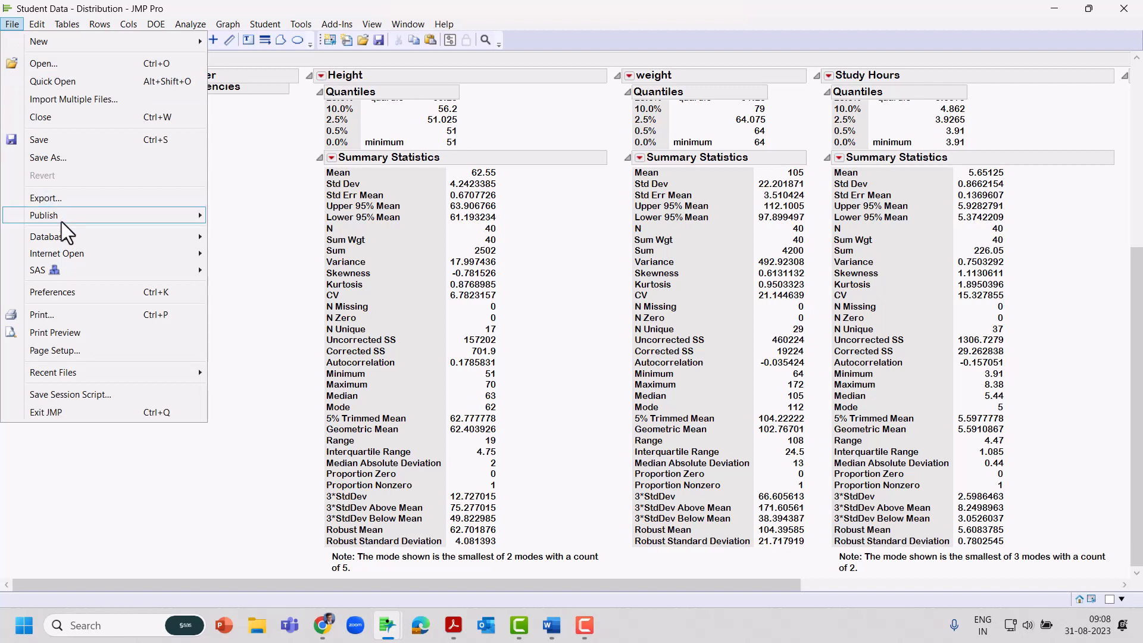
left_click(261, 152)
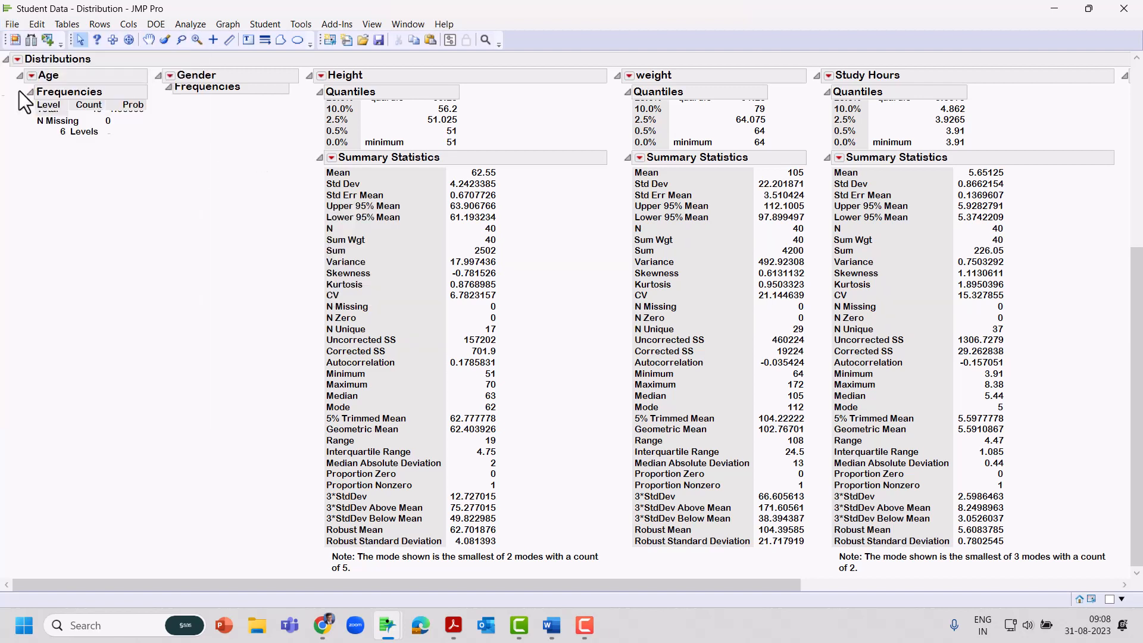
left_click(18, 58)
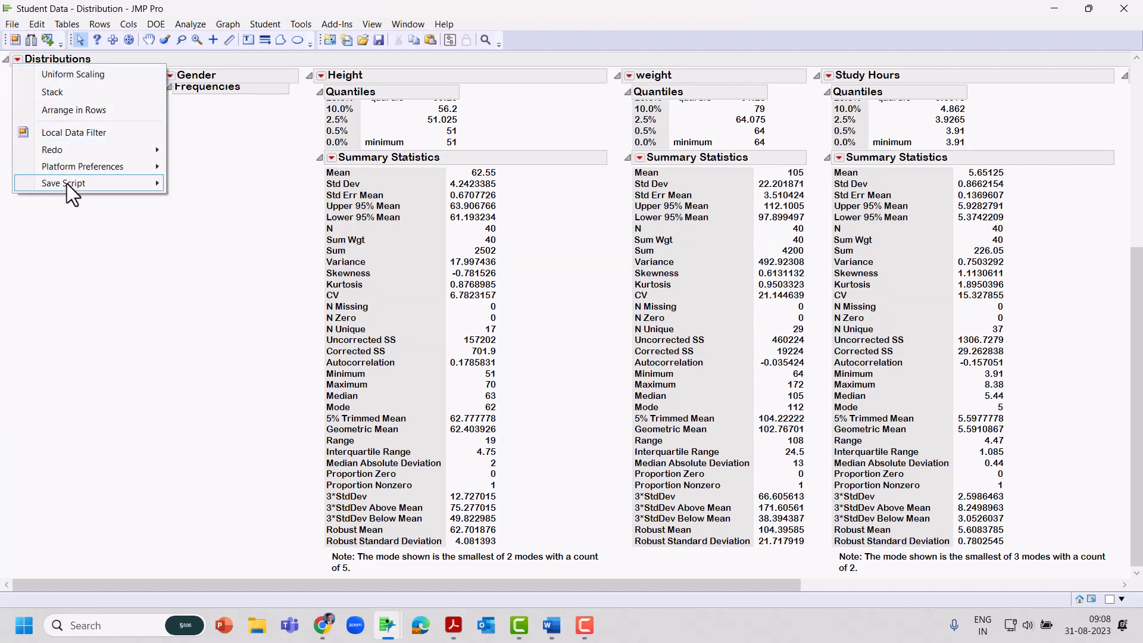
mouse_move(73, 184)
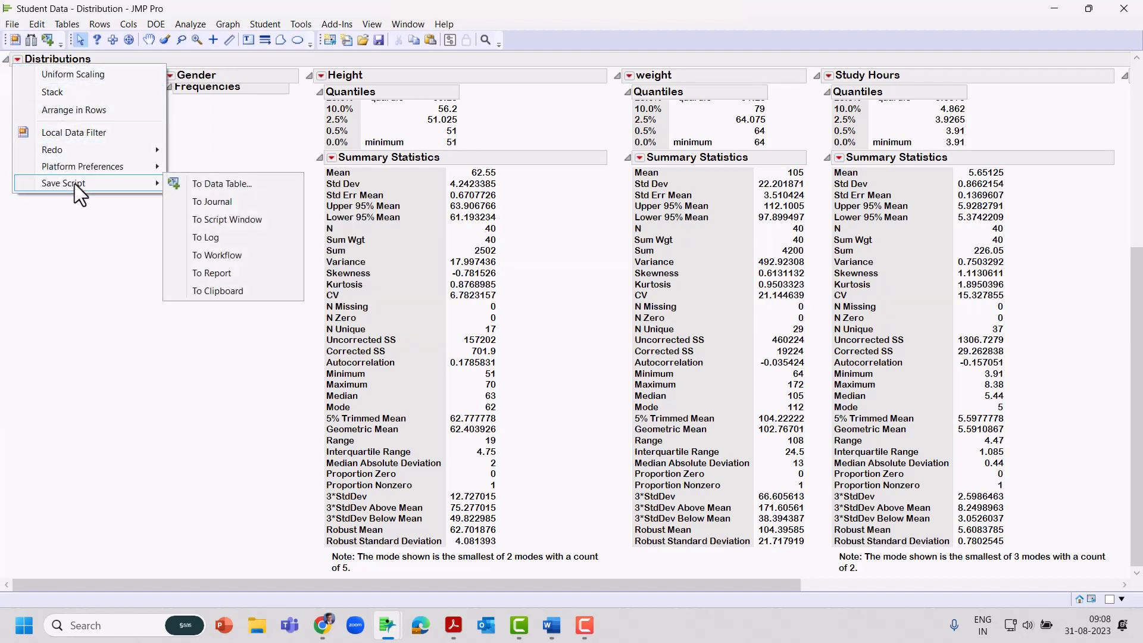
left_click(271, 187)
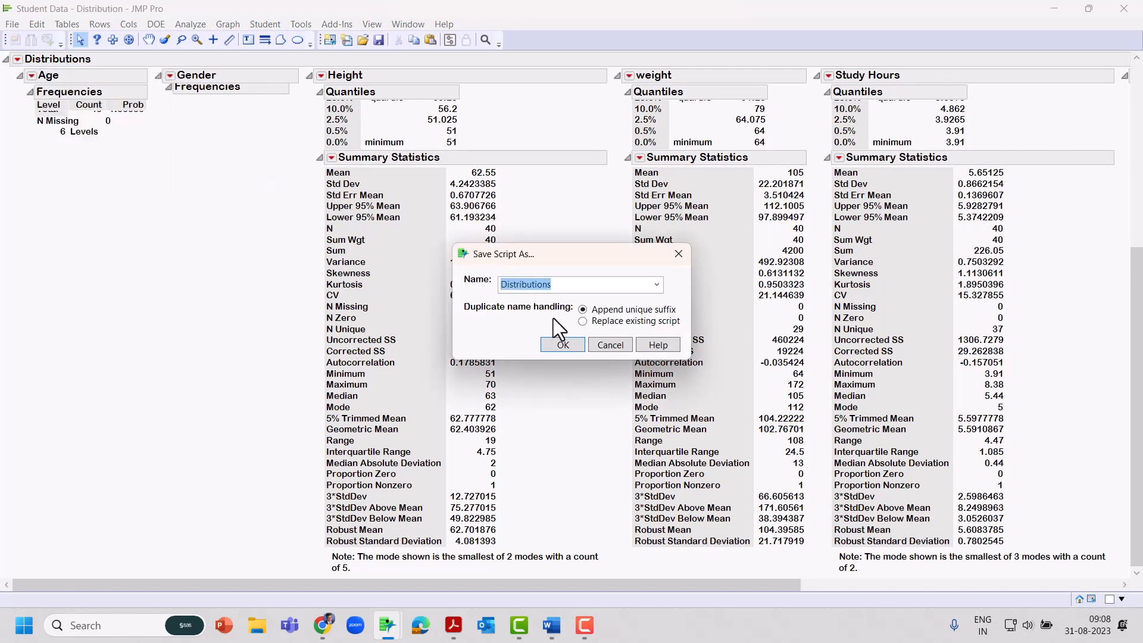
type("Summary")
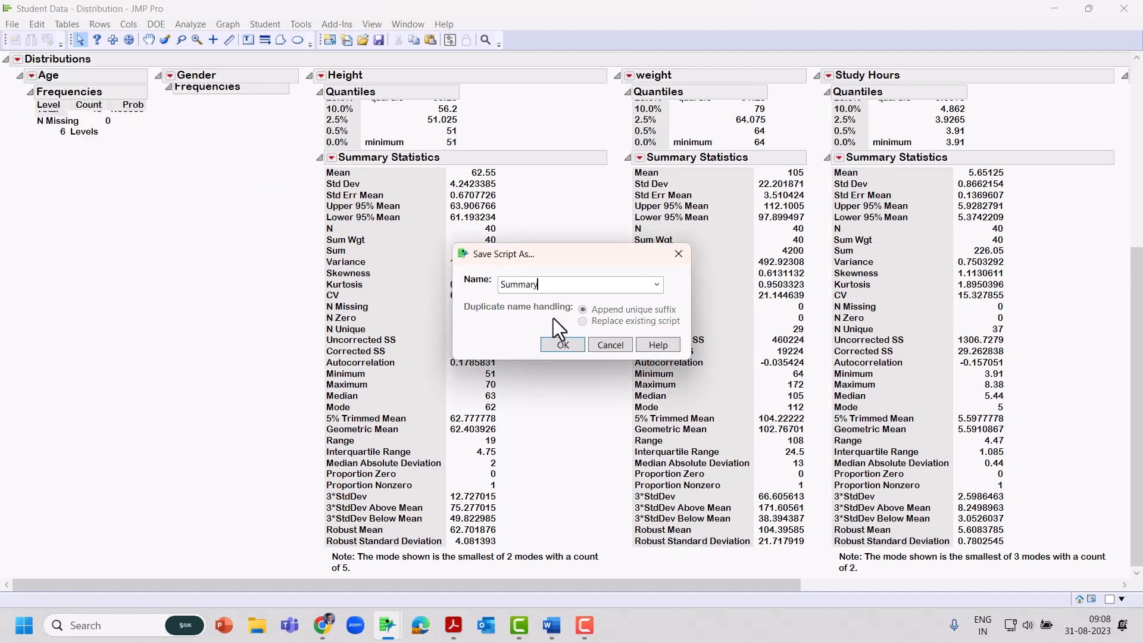
type(" statistics using Distribution")
key("Return")
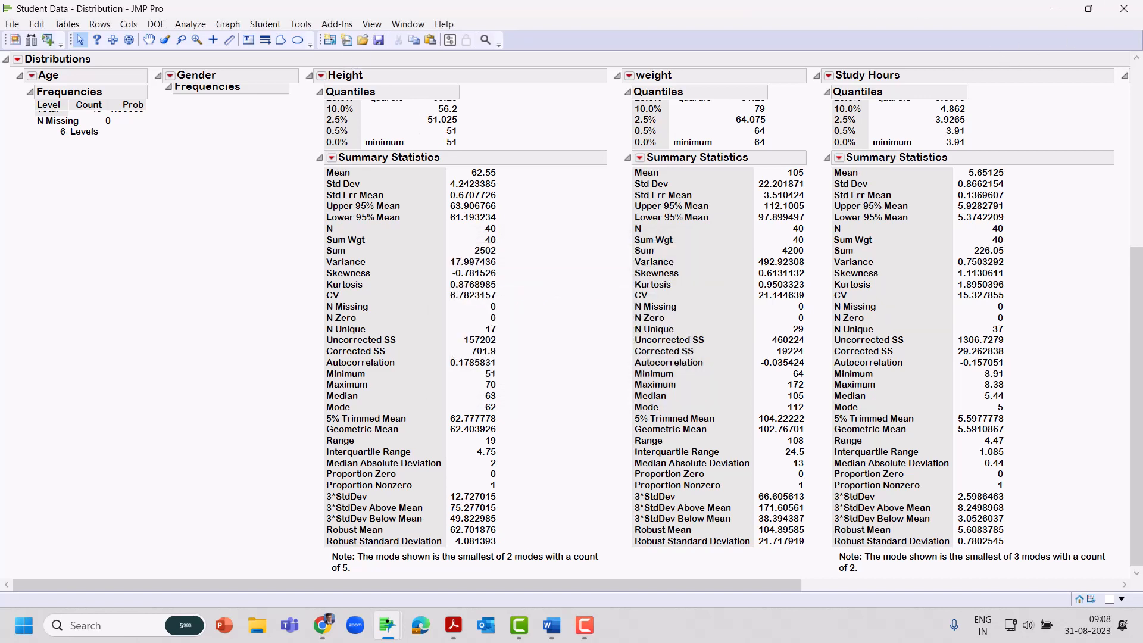
left_click(1123, 10)
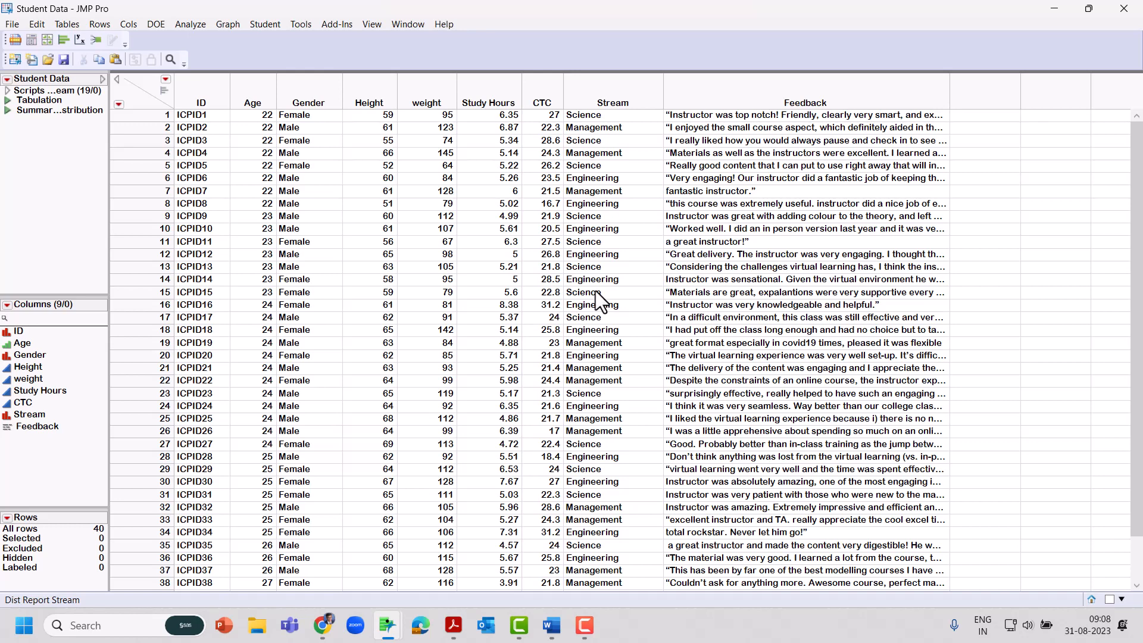
left_click(365, 102)
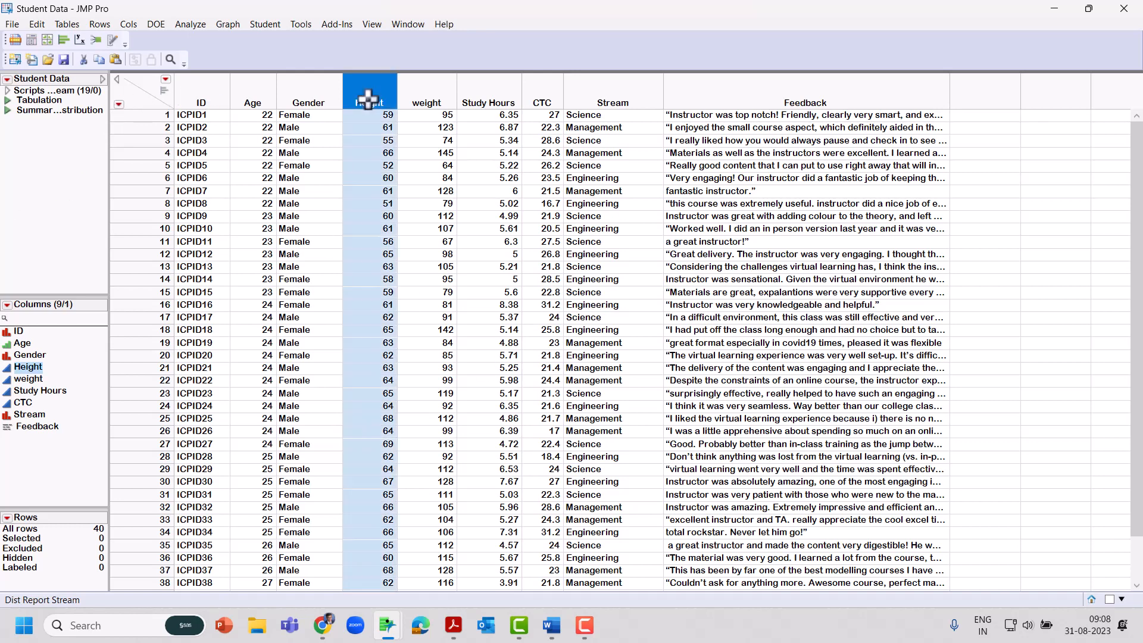
left_click(429, 110)
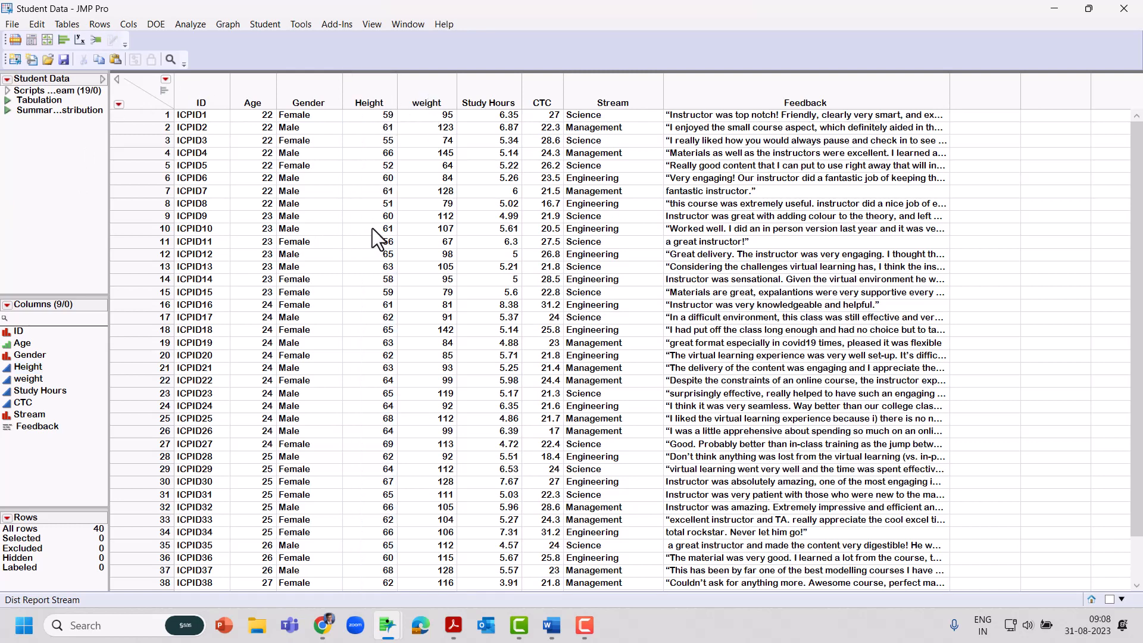
Run a Distribution analysis on Height alone and maximize the report window.
left_click(194, 26)
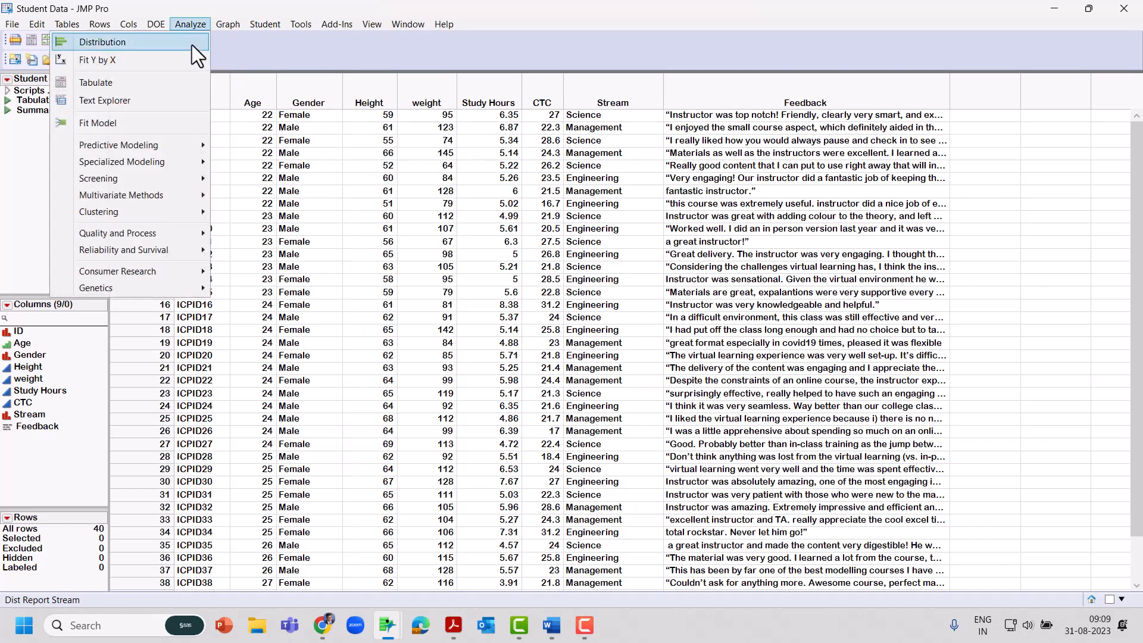
left_click(192, 45)
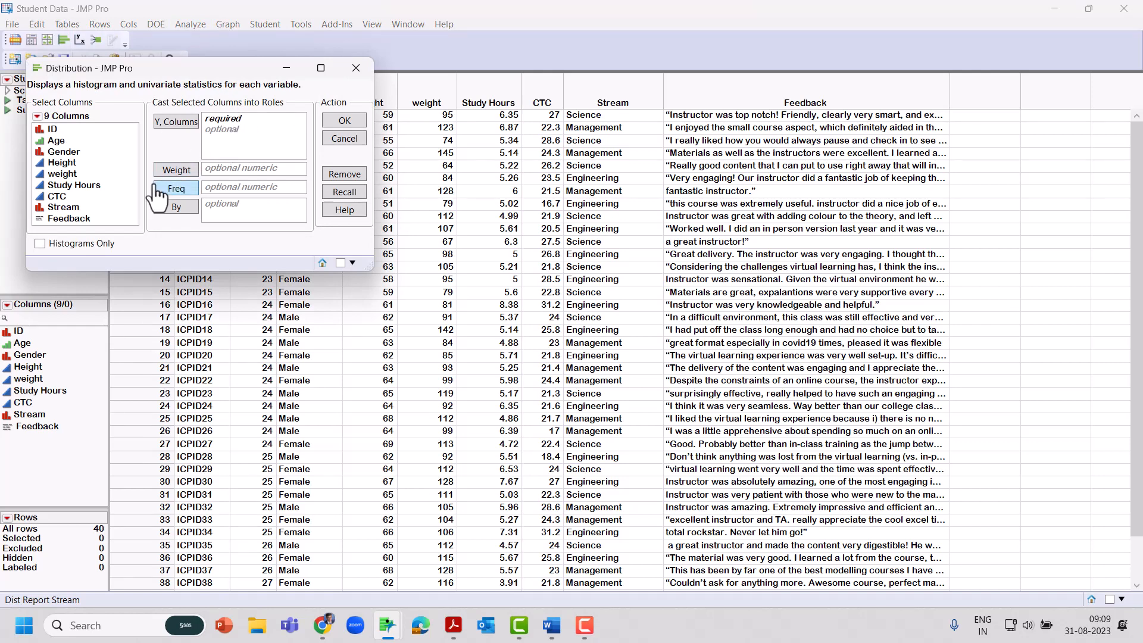
left_click(77, 163)
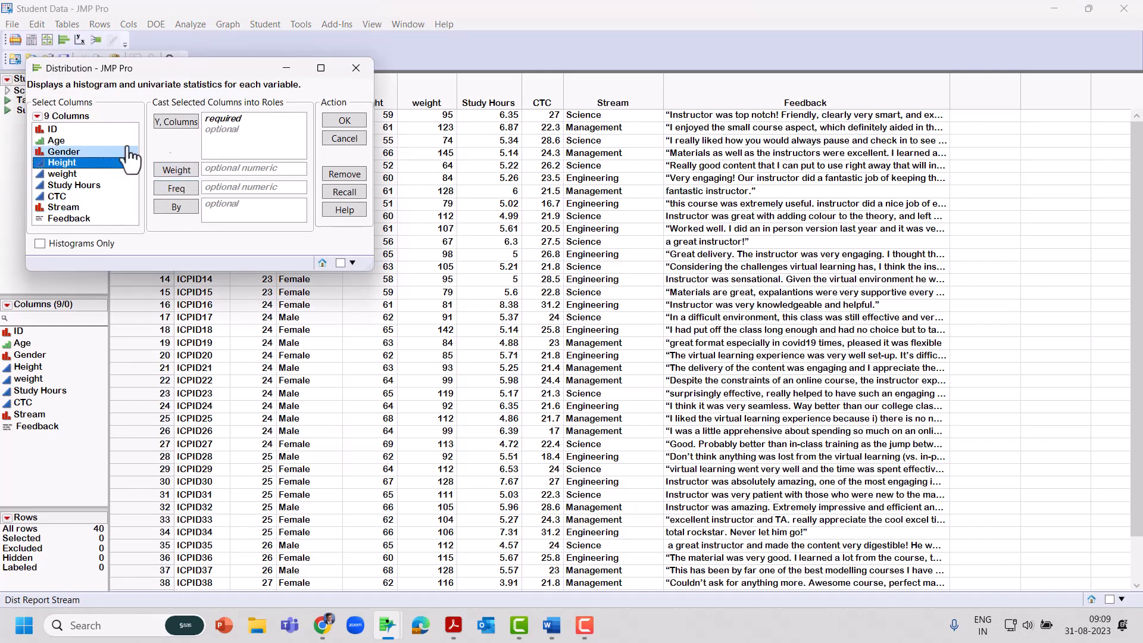
left_click(176, 122)
left_click(345, 121)
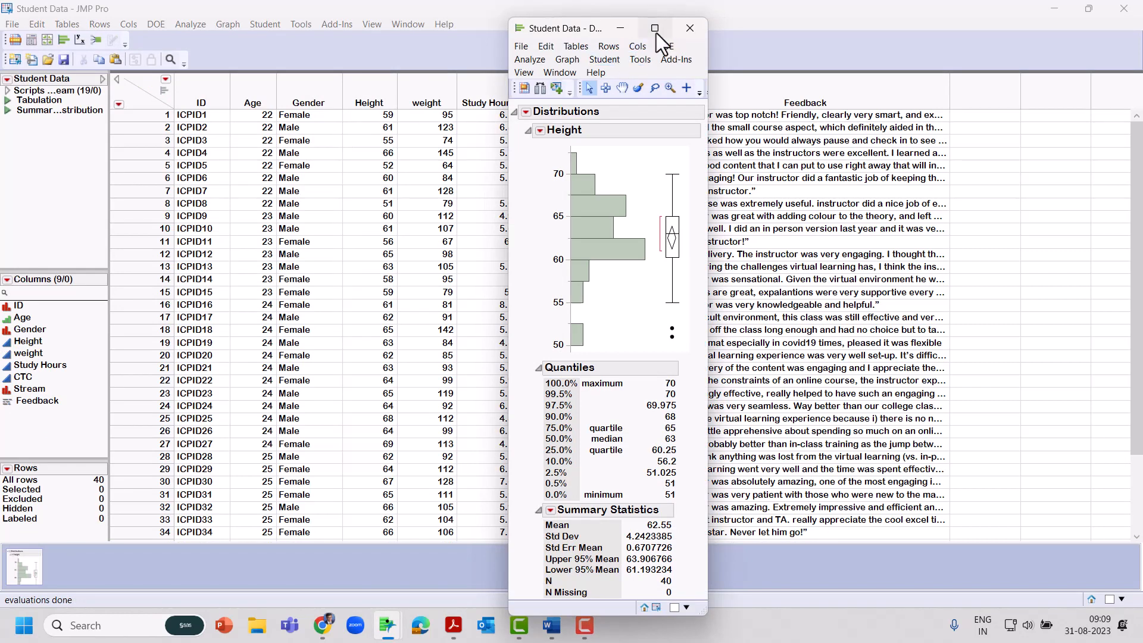
left_click(654, 28)
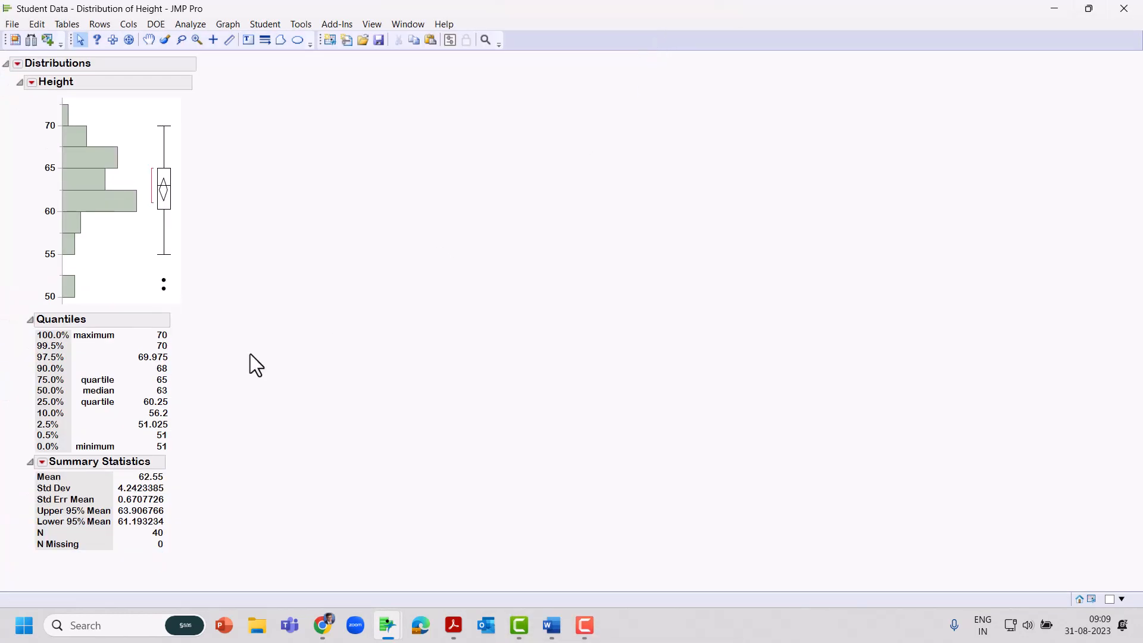
Collapse Height's Quantiles and Summary Statistics sections, and add a Normal Quantile Plot with the graph enlarged.
left_click(29, 463)
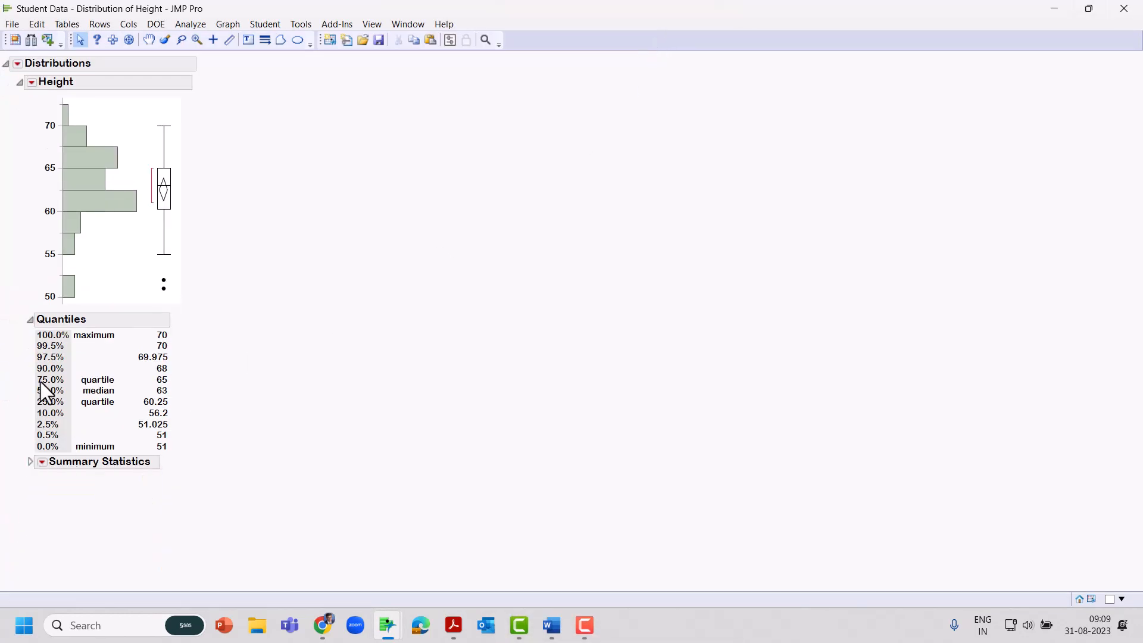
left_click(31, 319)
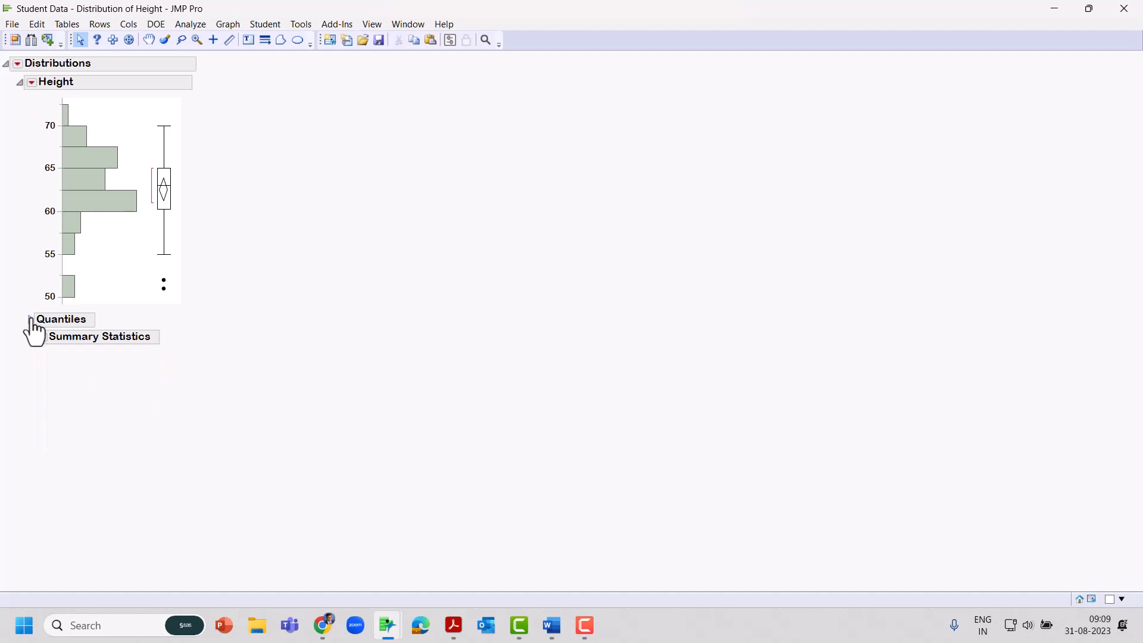
left_click(31, 83)
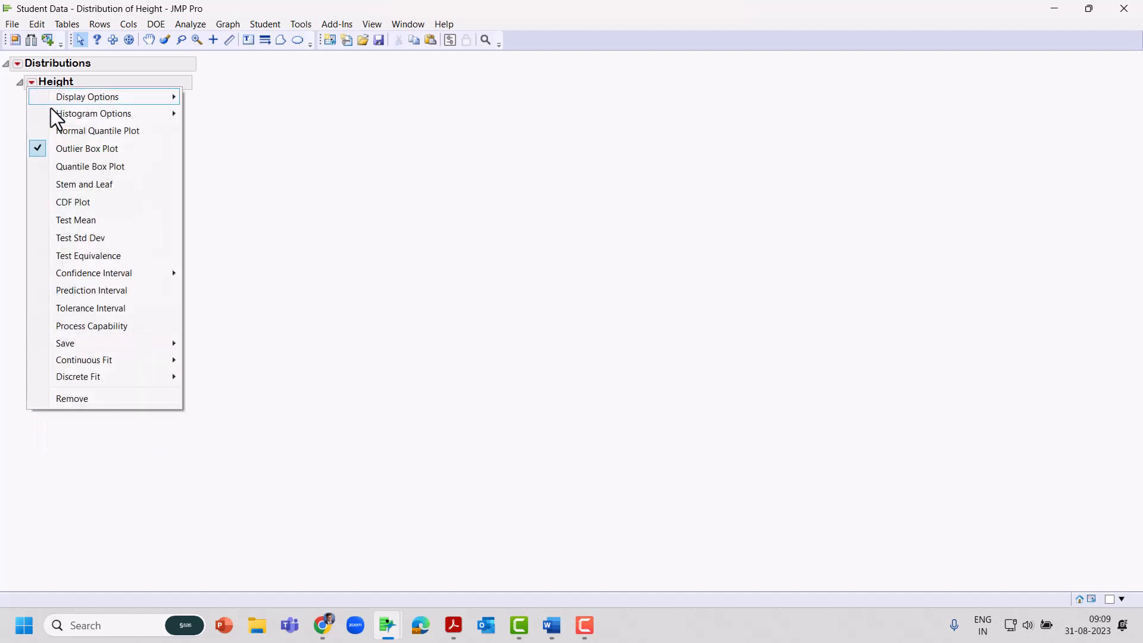
left_click(70, 133)
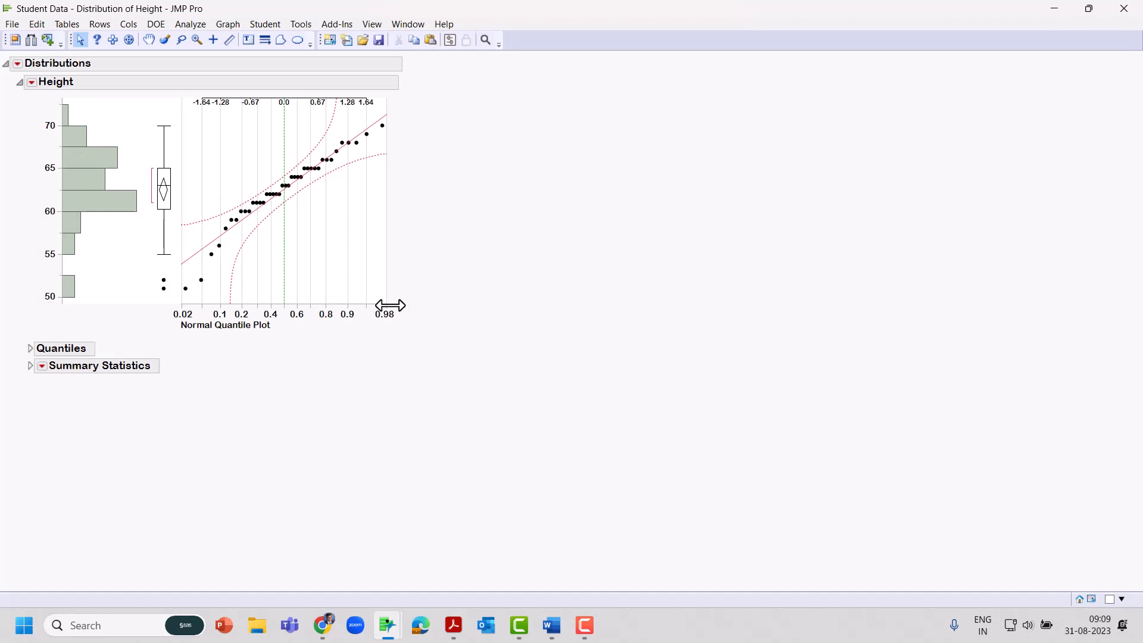
left_click_drag(384, 304, 478, 367)
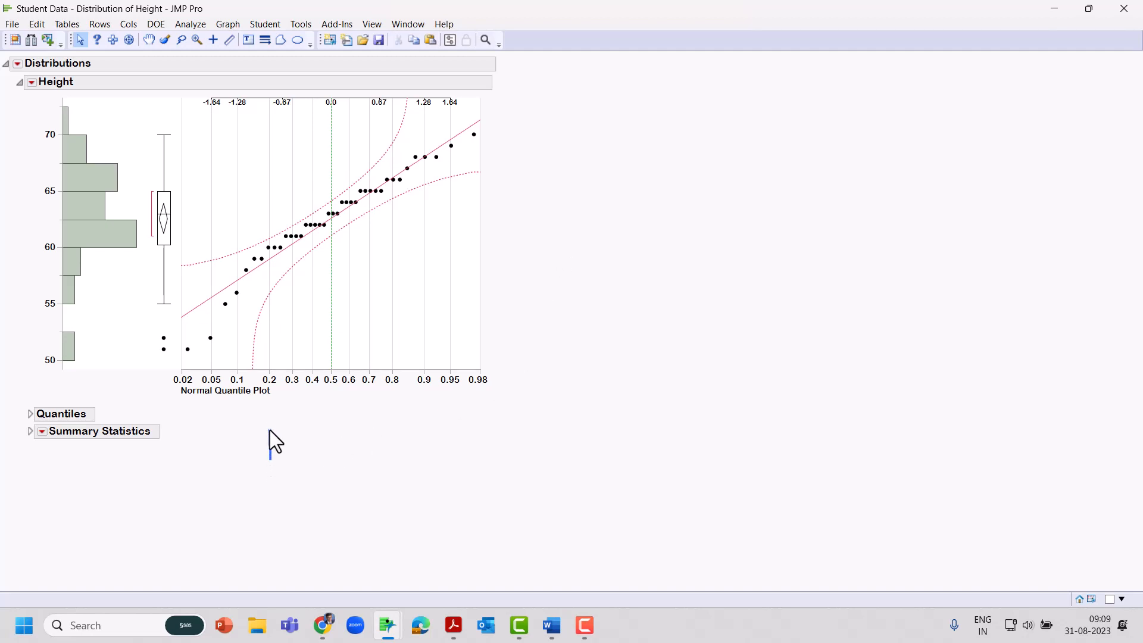
mouse_move(270, 430)
left_mouse_down()
mouse_move(312, 299)
mouse_move(497, 195)
left_mouse_up()
Fit a continuous Normal distribution to Height in the Distribution report.
left_click(31, 83)
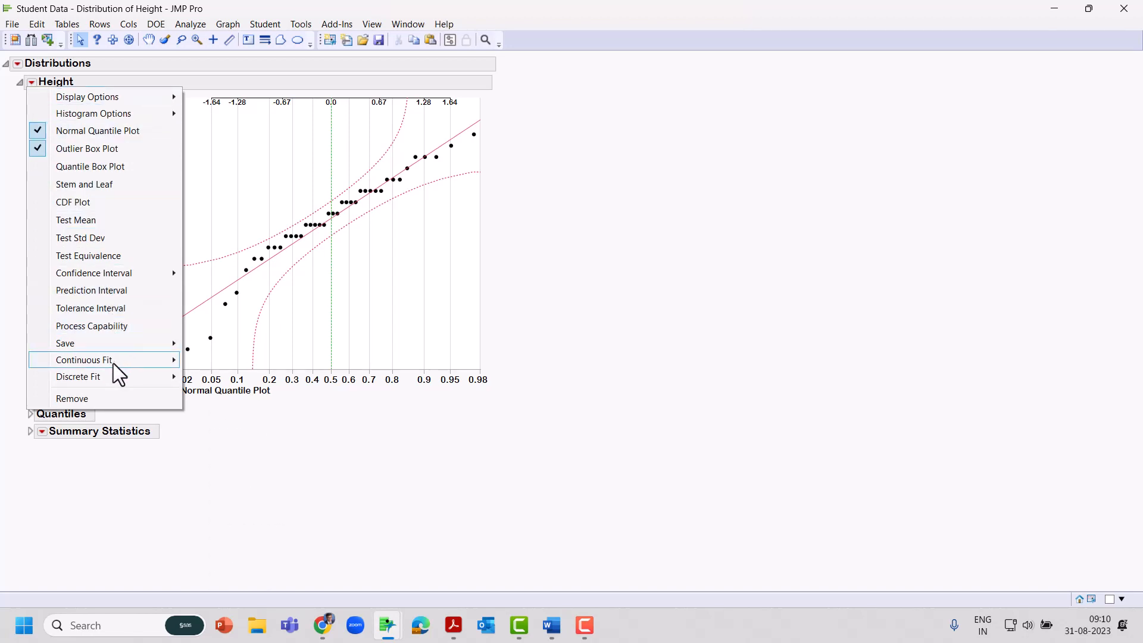
mouse_move(113, 363)
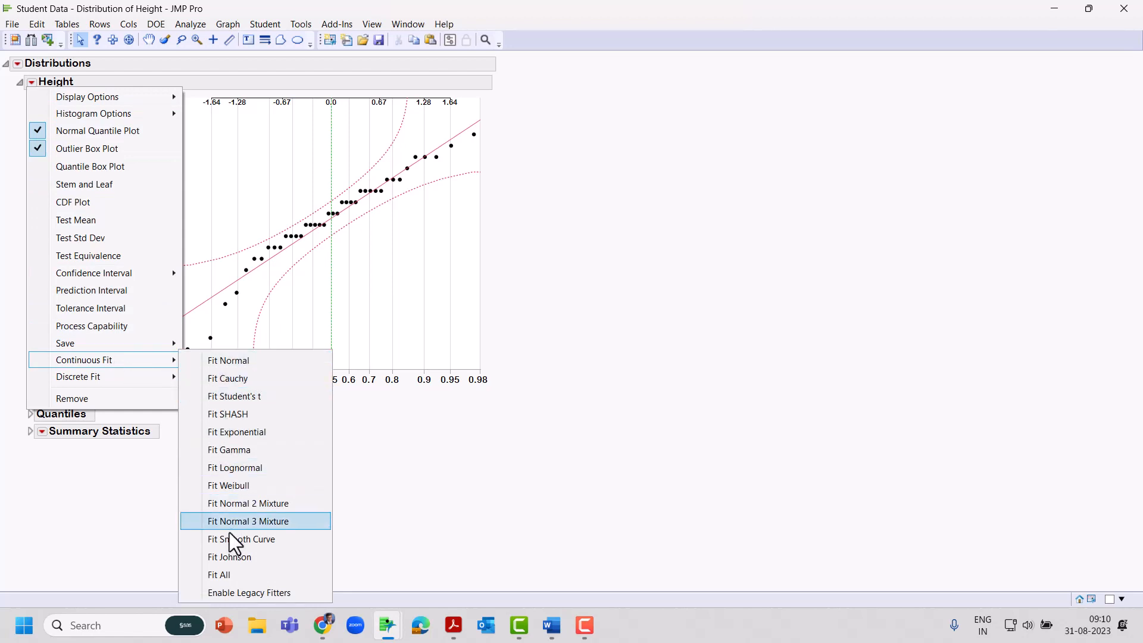
left_click(257, 366)
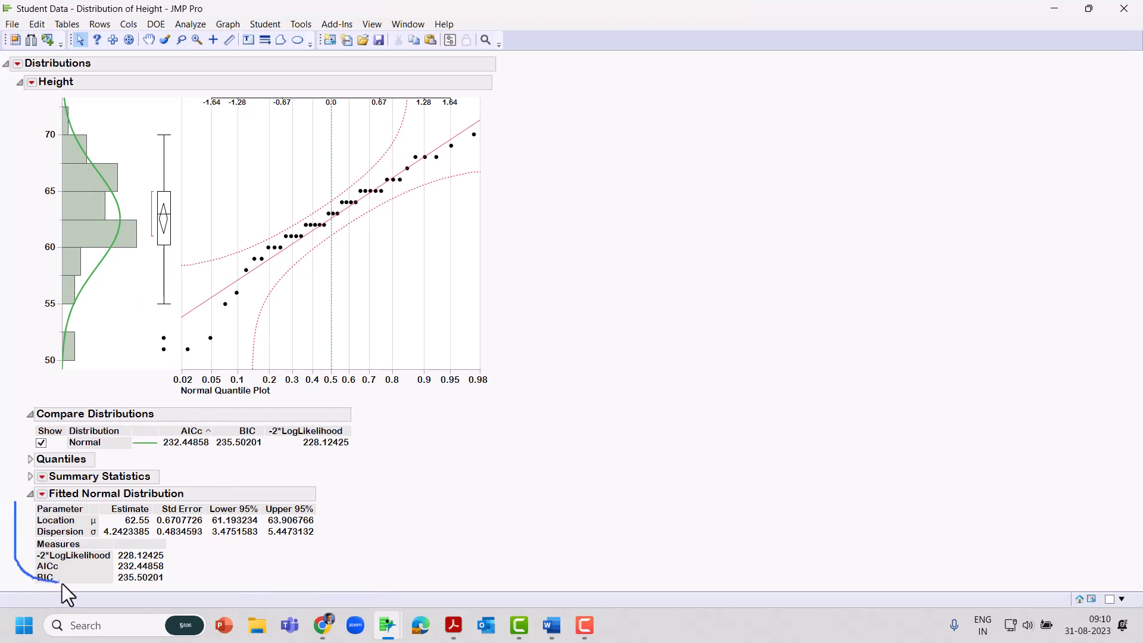
left_click_drag(62, 584, 269, 576)
left_click_drag(319, 502, 25, 495)
mouse_move(8, 506)
left_mouse_down()
mouse_move(120, 514)
mouse_move(200, 492)
mouse_move(37, 484)
left_mouse_up()
Add the Goodness of Fit test to Height's Fitted Normal Distribution.
left_click(42, 496)
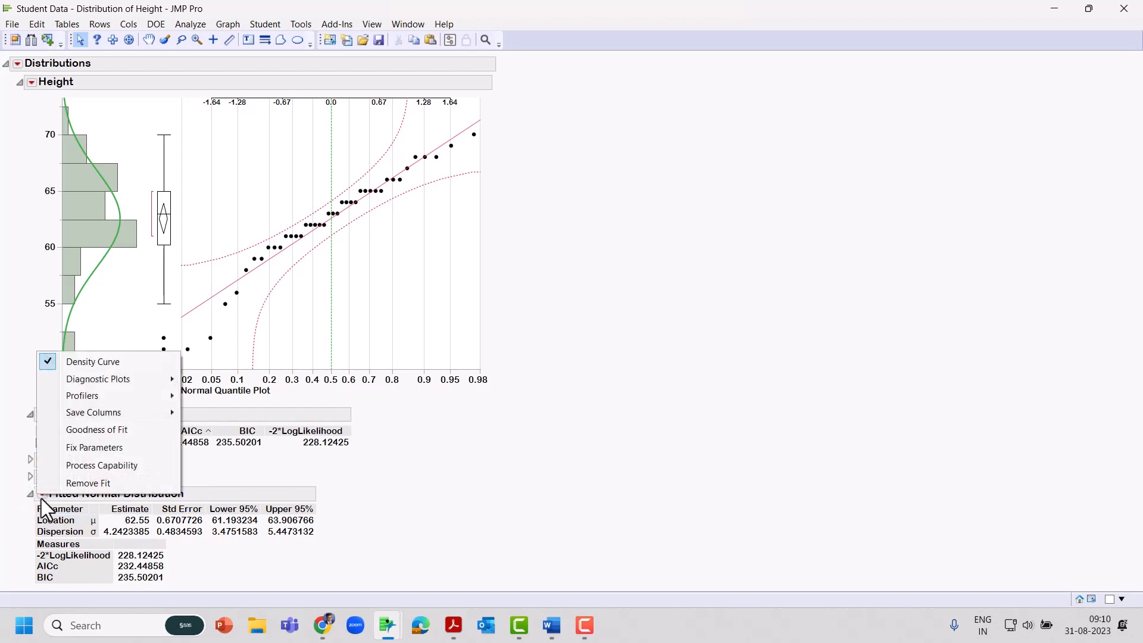
left_click(87, 434)
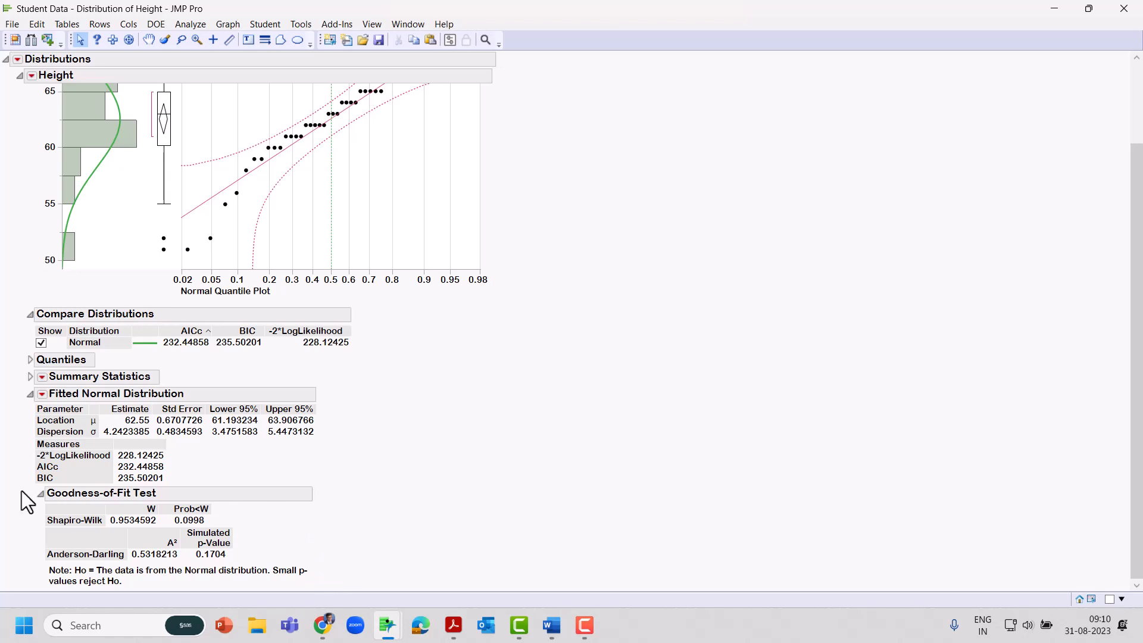
left_click_drag(355, 585, 294, 545)
left_click_drag(169, 523, 186, 495)
left_click_drag(327, 563, 47, 565)
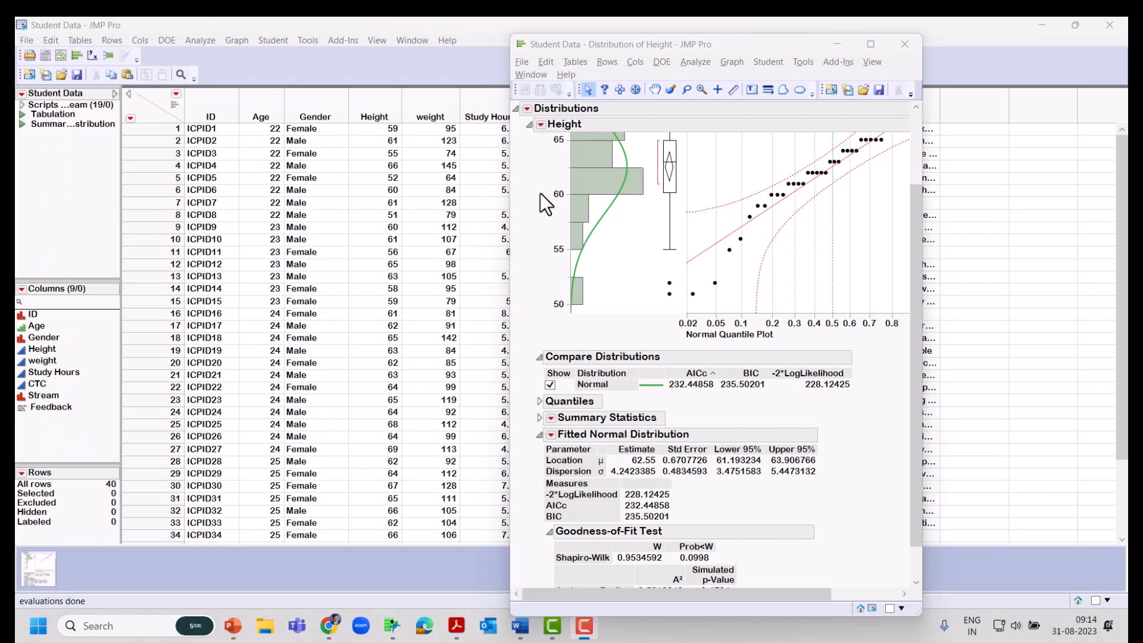
Minimize the Height report, run a Distribution analysis on Study Hours, and maximize the new report window.
left_click(837, 42)
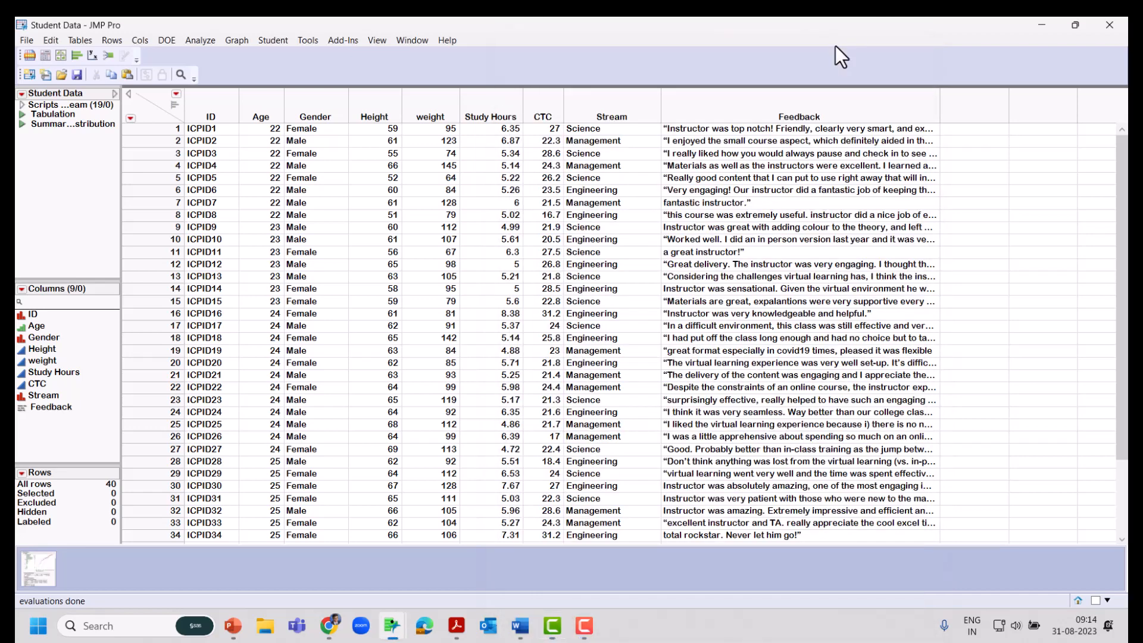
left_click(207, 39)
left_click(178, 62)
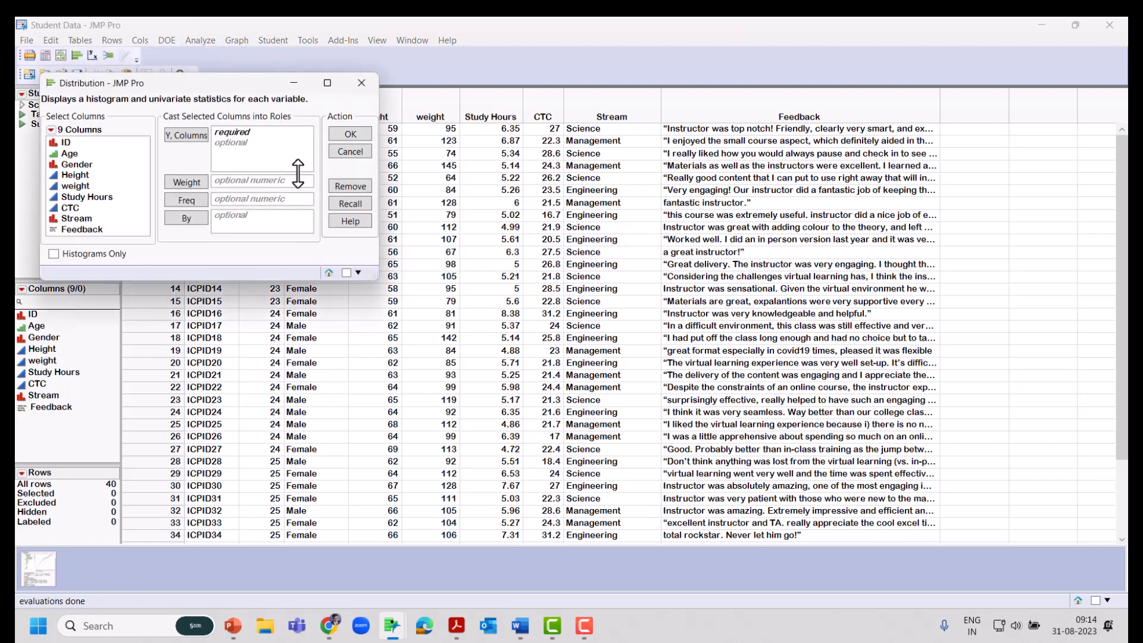
left_click(88, 197)
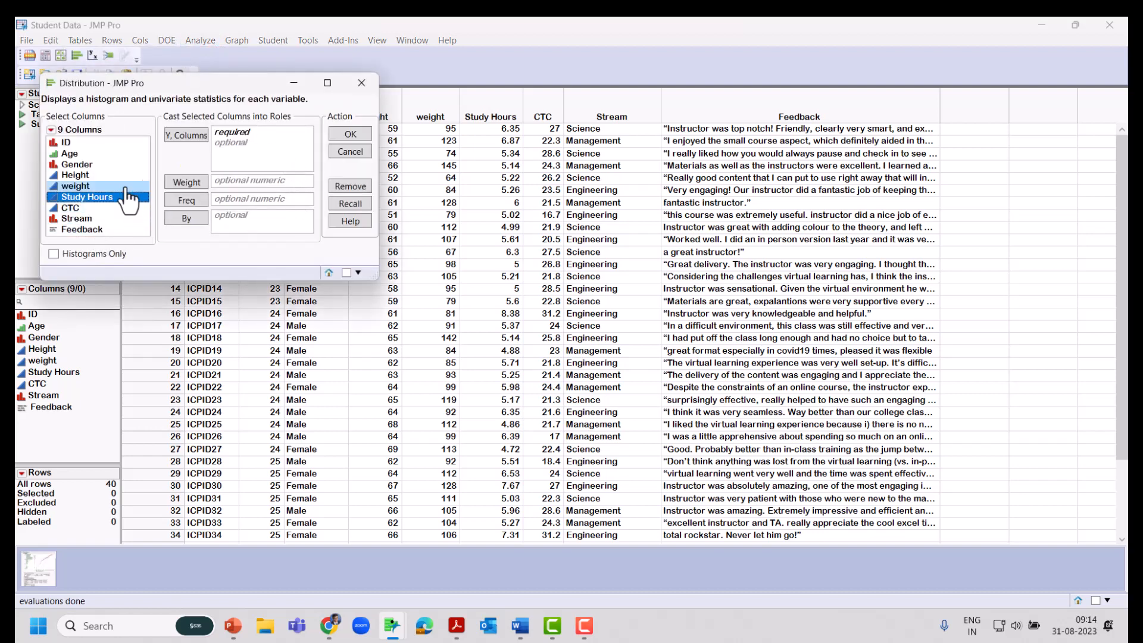
left_click(199, 138)
left_click(350, 134)
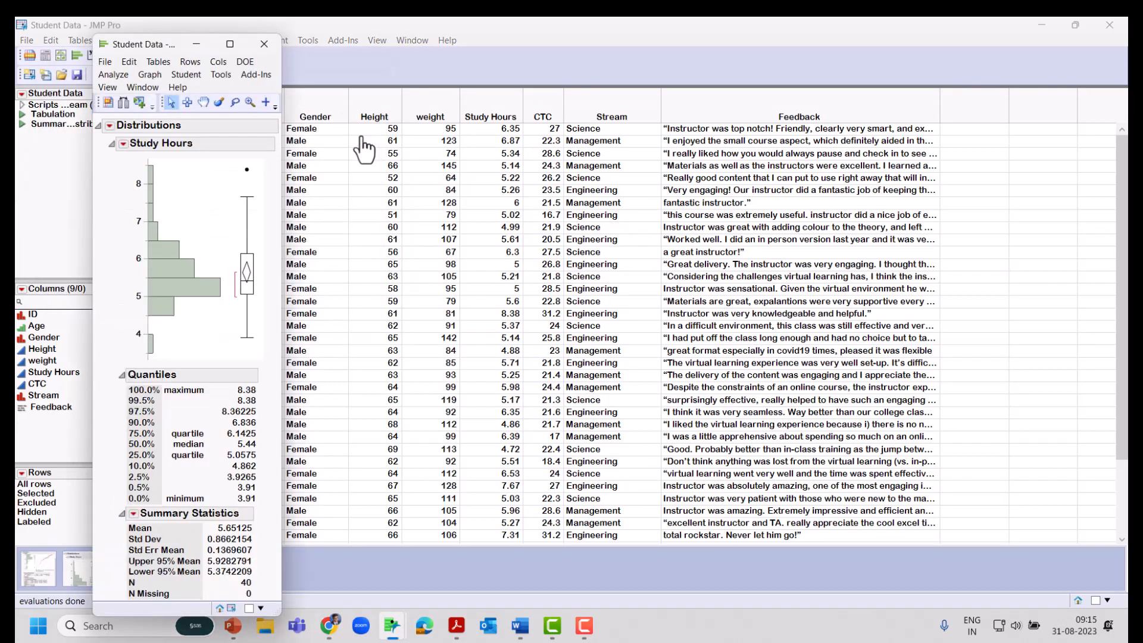
left_click(230, 44)
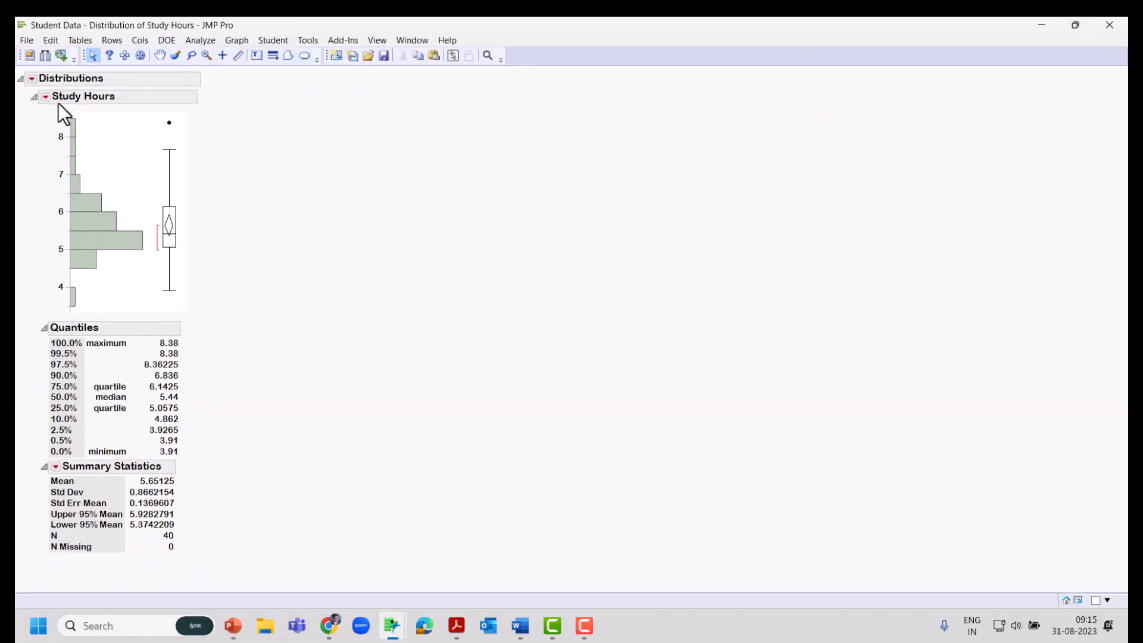
Add a Normal Quantile Plot to the Study Hours distribution and enlarge the graph.
left_click(46, 97)
left_click(88, 143)
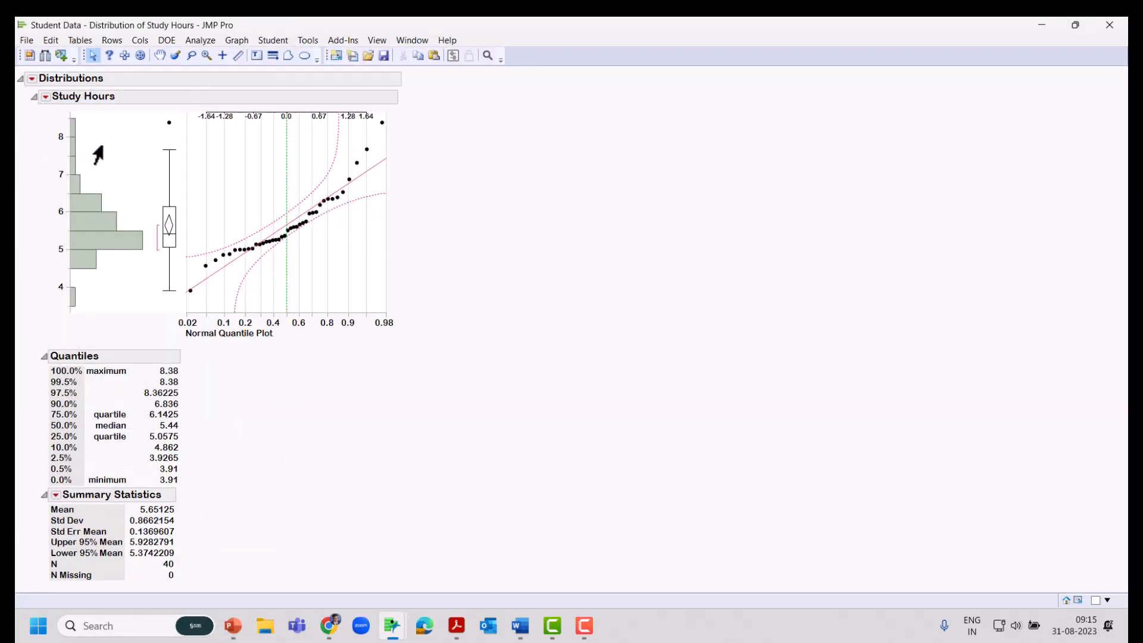
left_click_drag(384, 312, 526, 393)
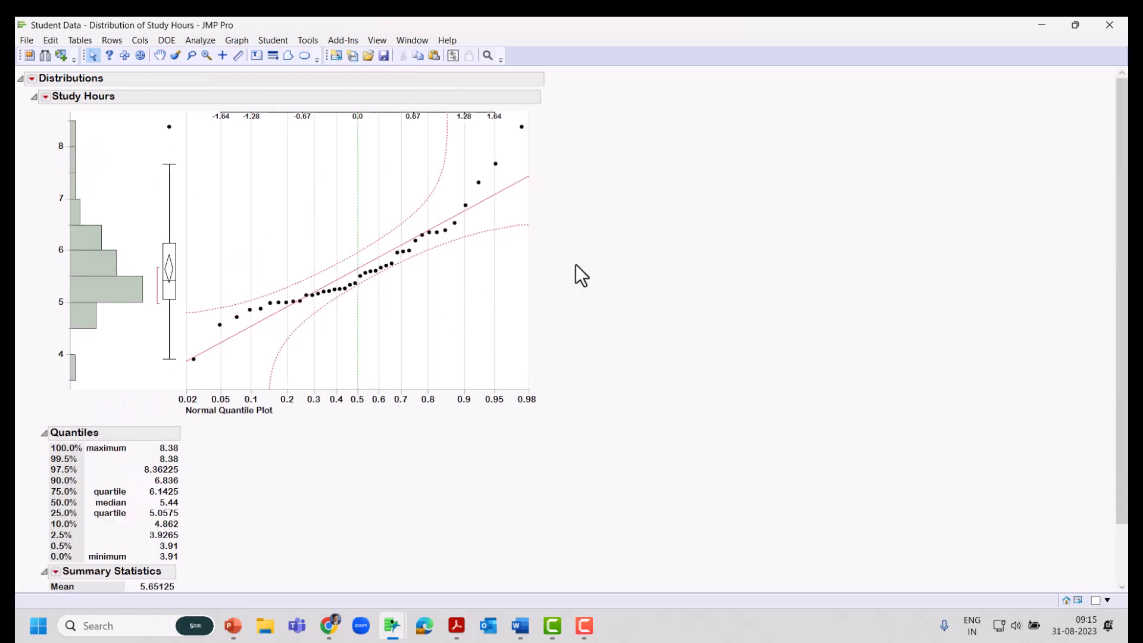
mouse_move(569, 258)
left_mouse_down()
mouse_move(502, 234)
mouse_move(322, 239)
left_mouse_up()
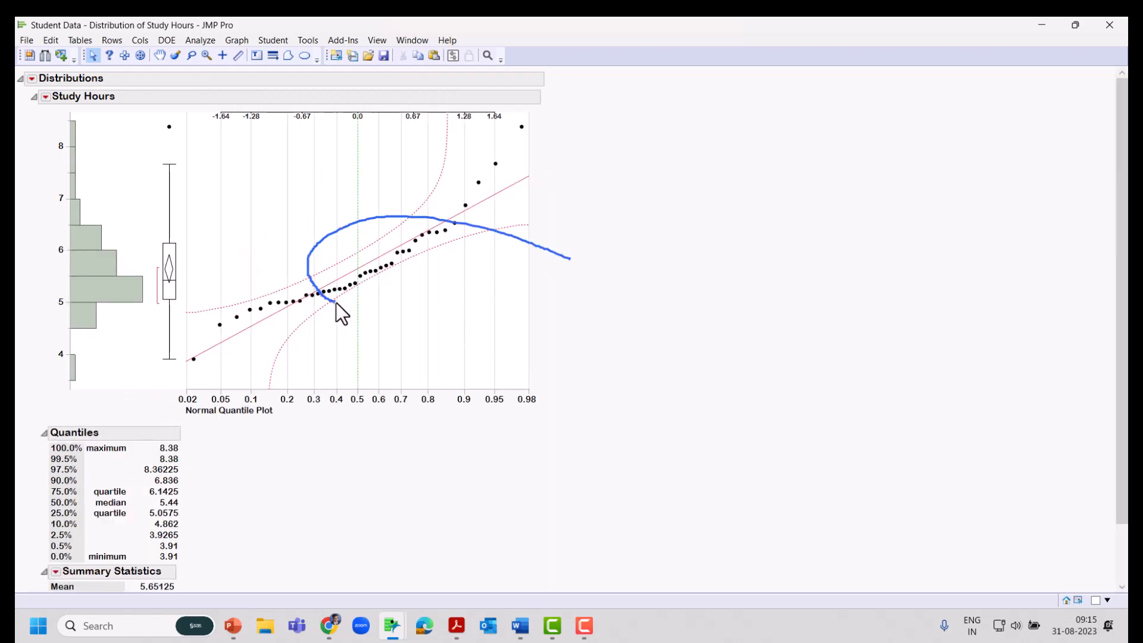
left_click_drag(391, 299, 543, 246)
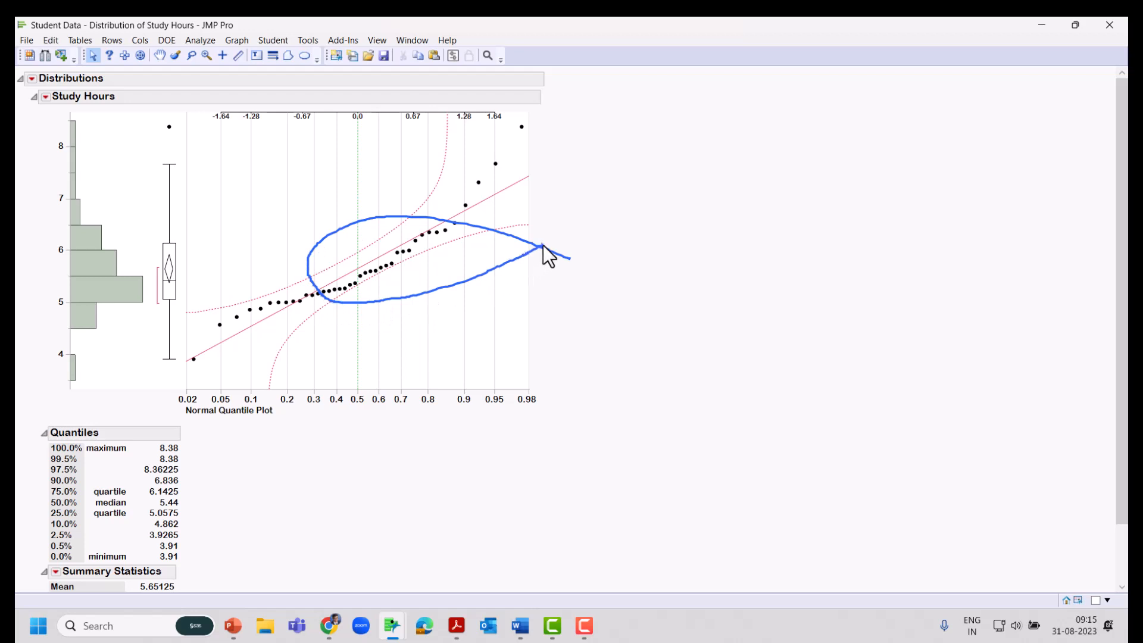
key("Escape")
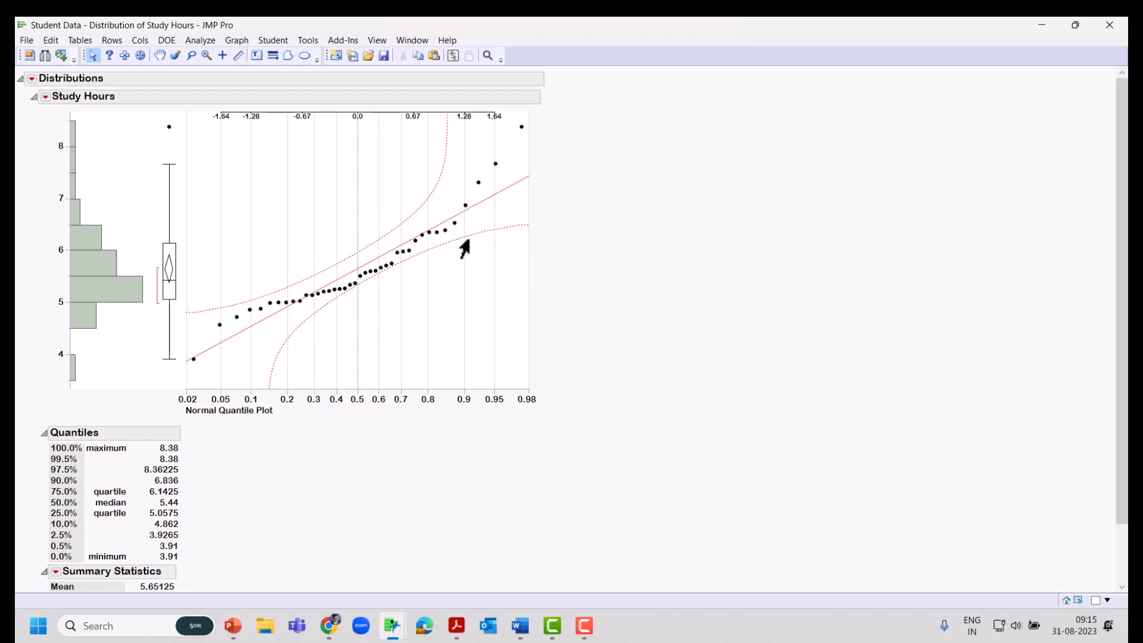
Fit a continuous Normal distribution to Study Hours in the Distribution report.
left_click(45, 99)
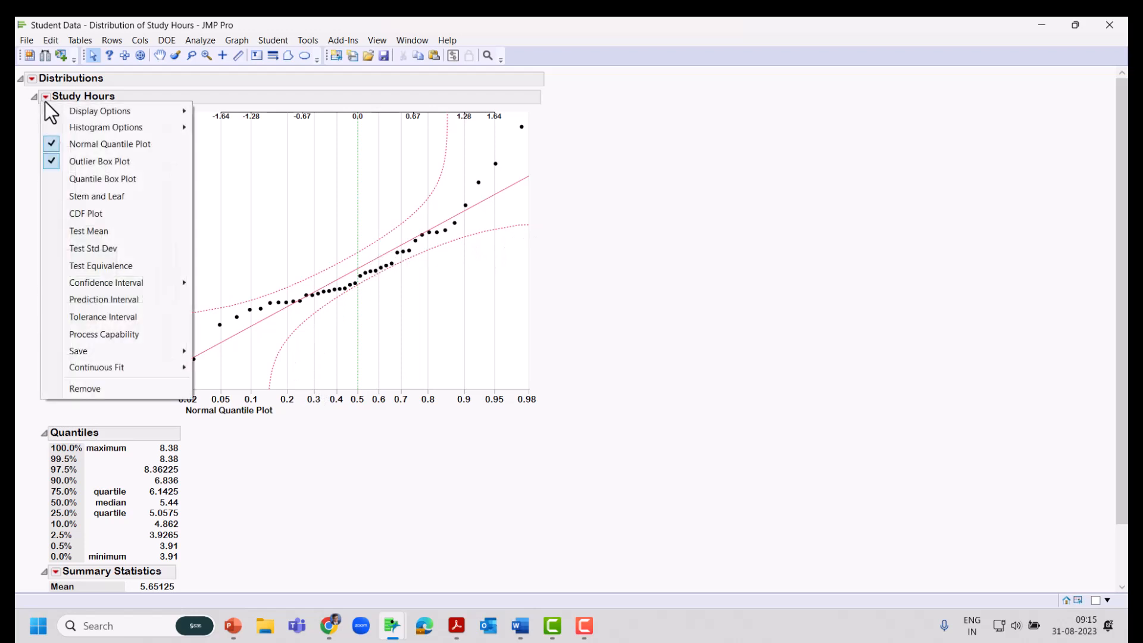
mouse_move(130, 365)
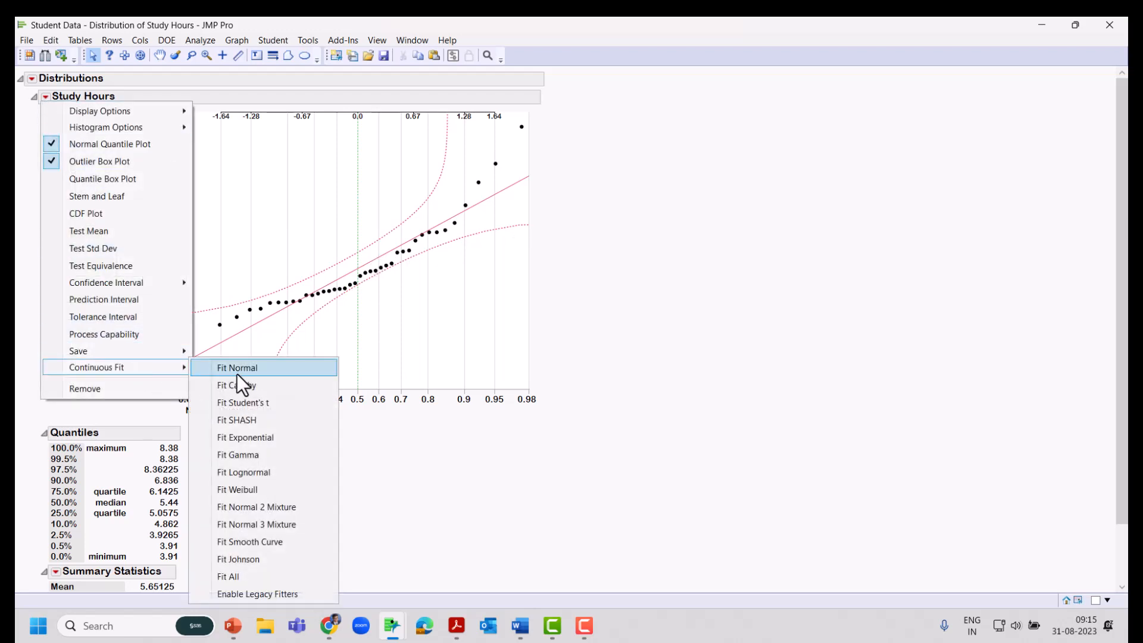
left_click(237, 368)
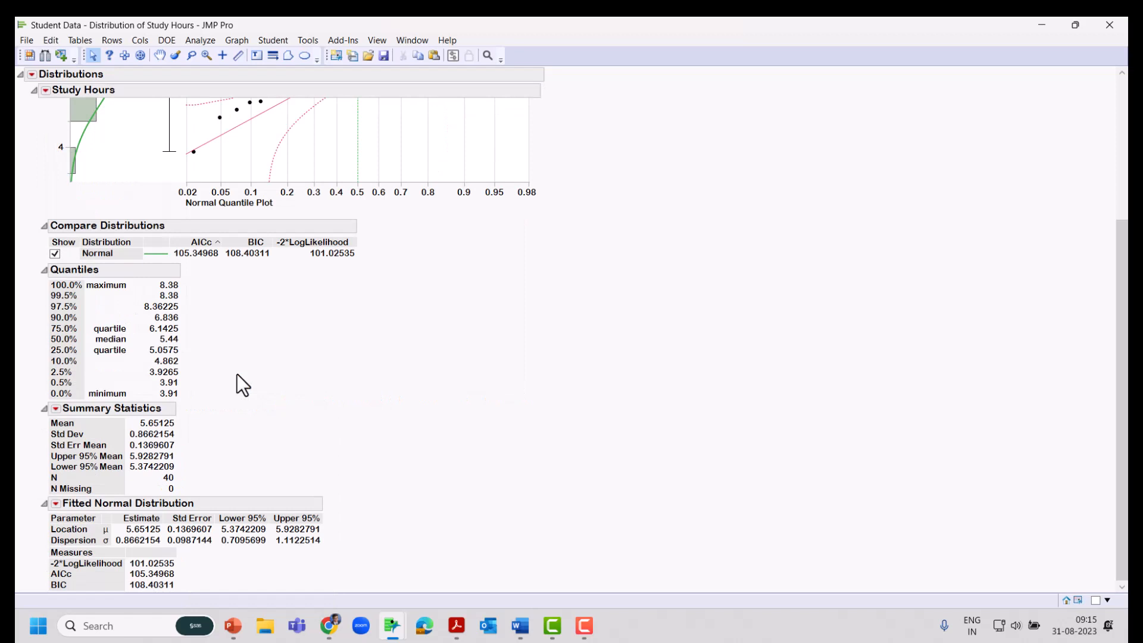
Add the Goodness of Fit test to Study Hours' Fitted Normal Distribution.
scroll(162, 414, "up", 4)
scroll(163, 422, "down", 3)
scroll(163, 422, "down", 1)
left_click(56, 503)
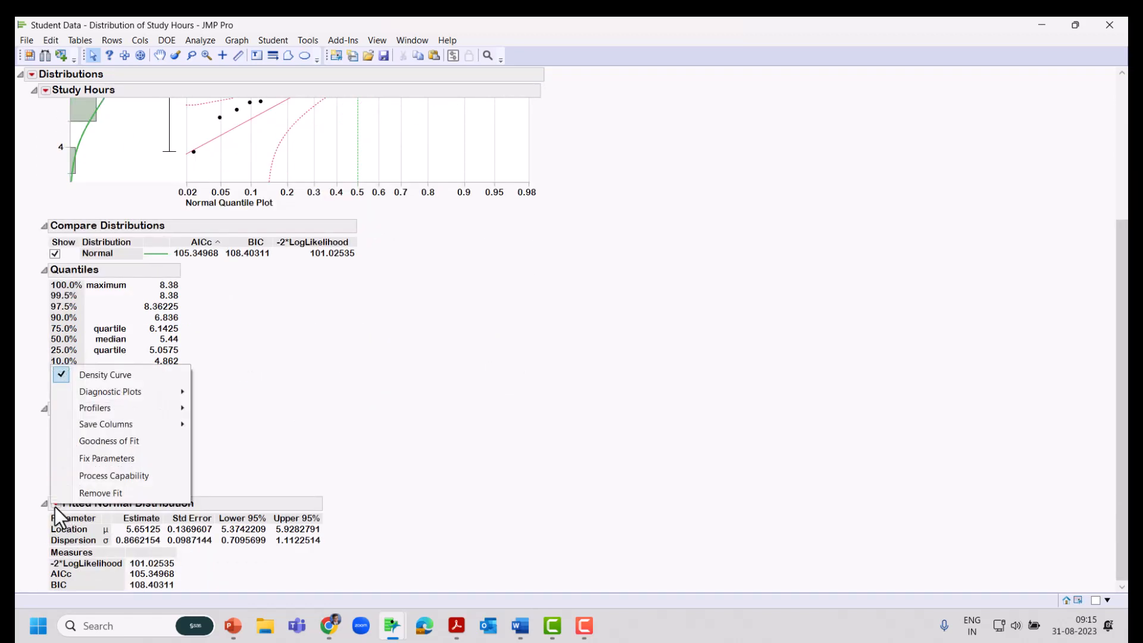
left_click(114, 441)
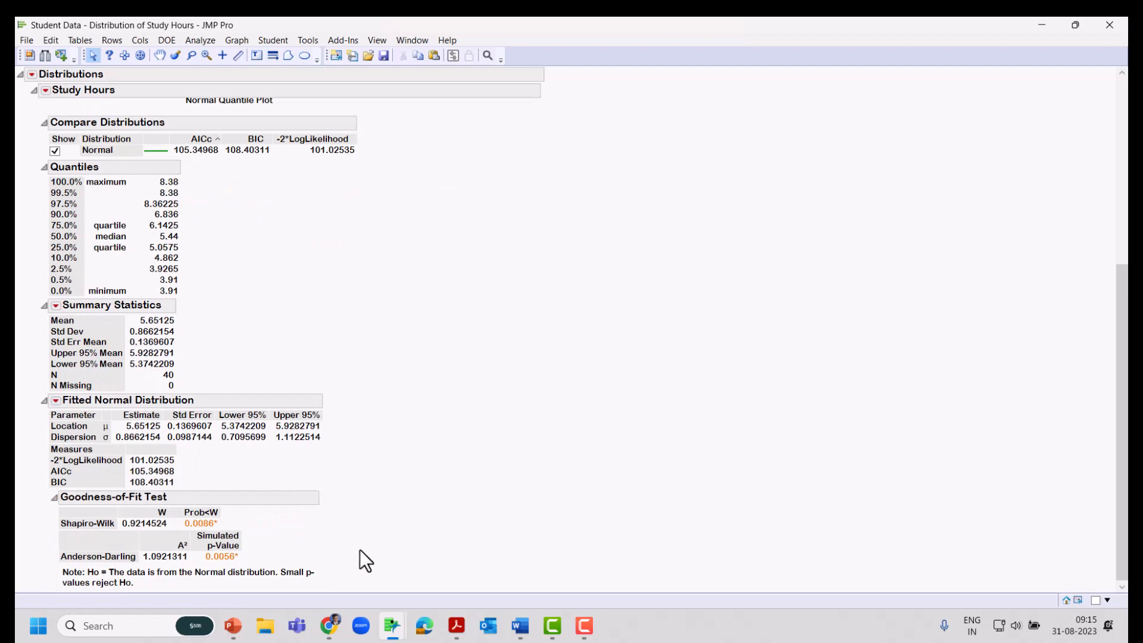
Restore the Study Hours report from full screen to a smaller window, widen it, and move it aside.
left_click(1075, 25)
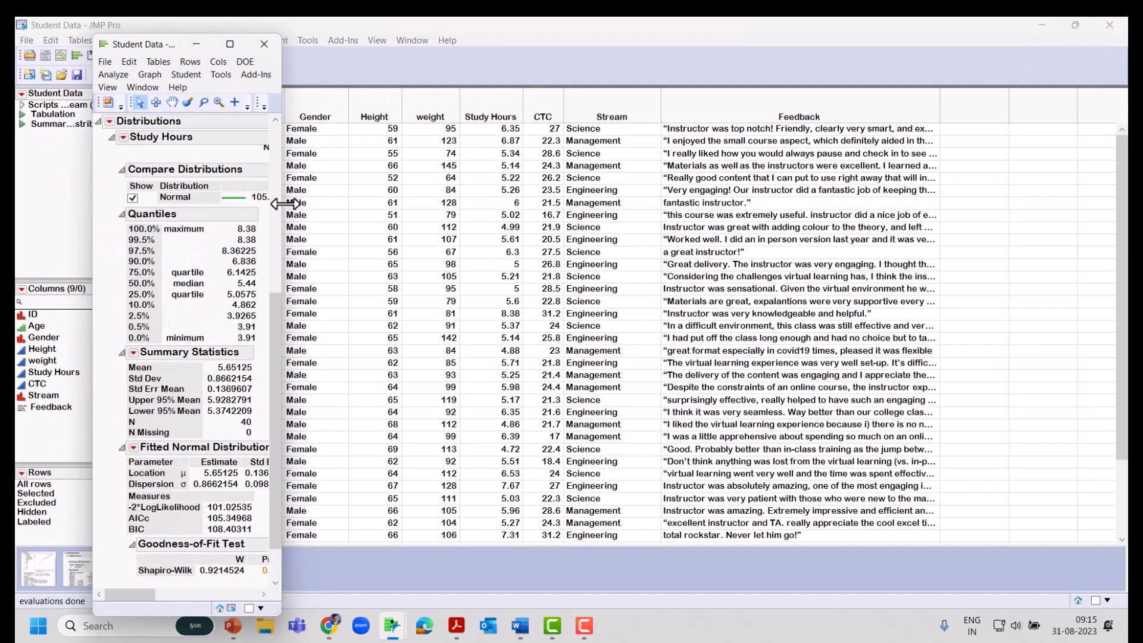
left_click_drag(281, 204, 500, 210)
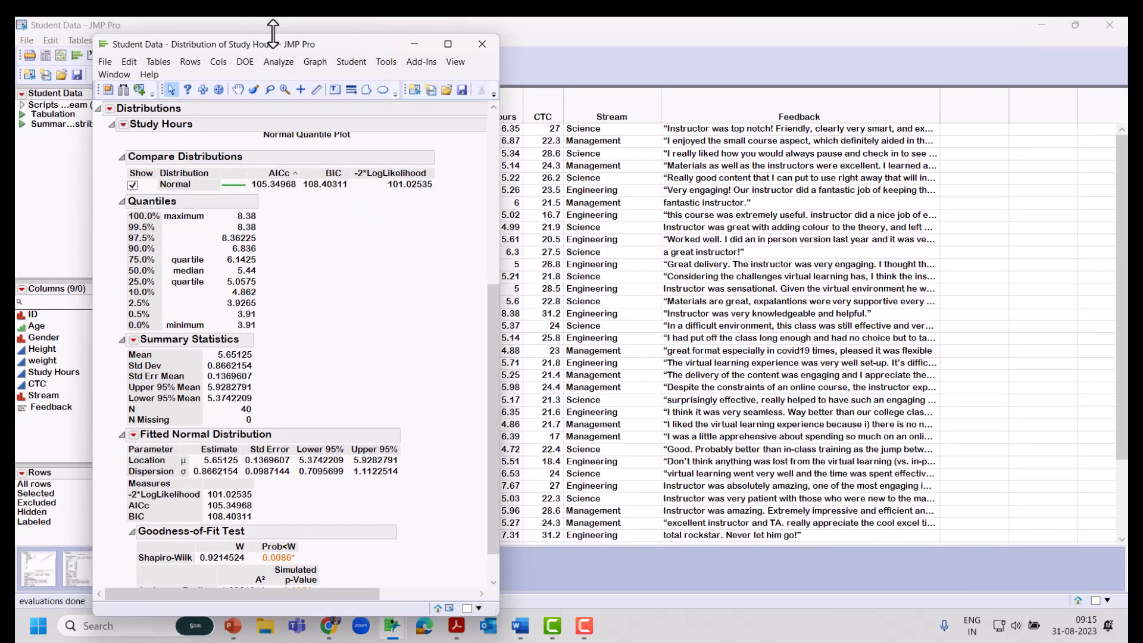
left_click_drag(329, 44, 747, 44)
Reopen the minimized Height report and place it next to the Study Hours report over the data table.
left_click(41, 557)
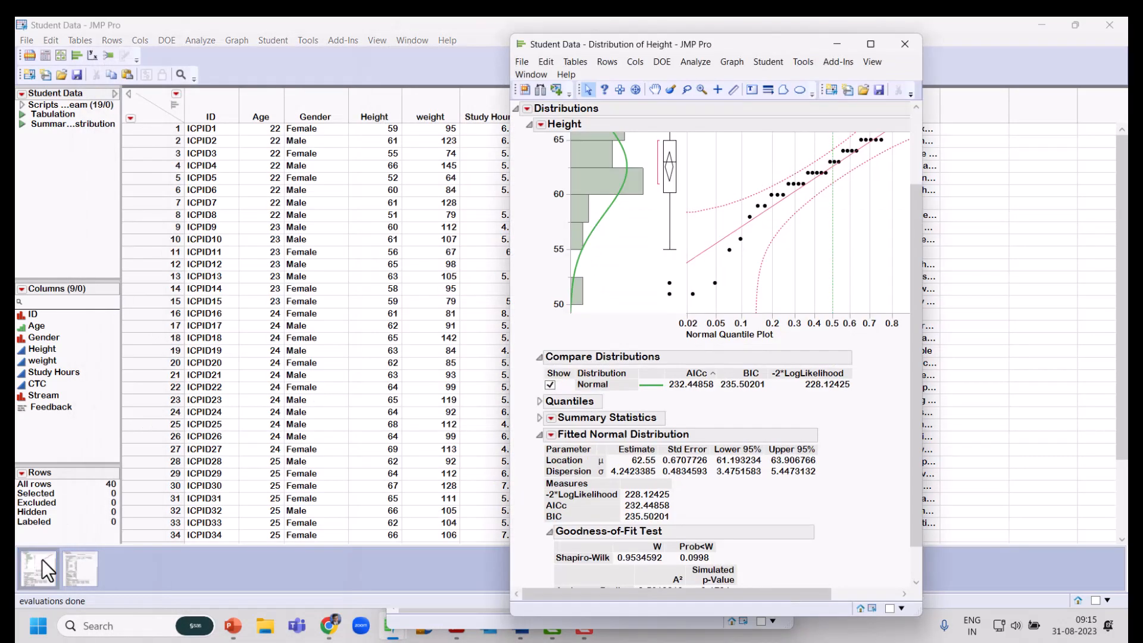
left_click_drag(633, 40, 302, 24)
left_click(1075, 24)
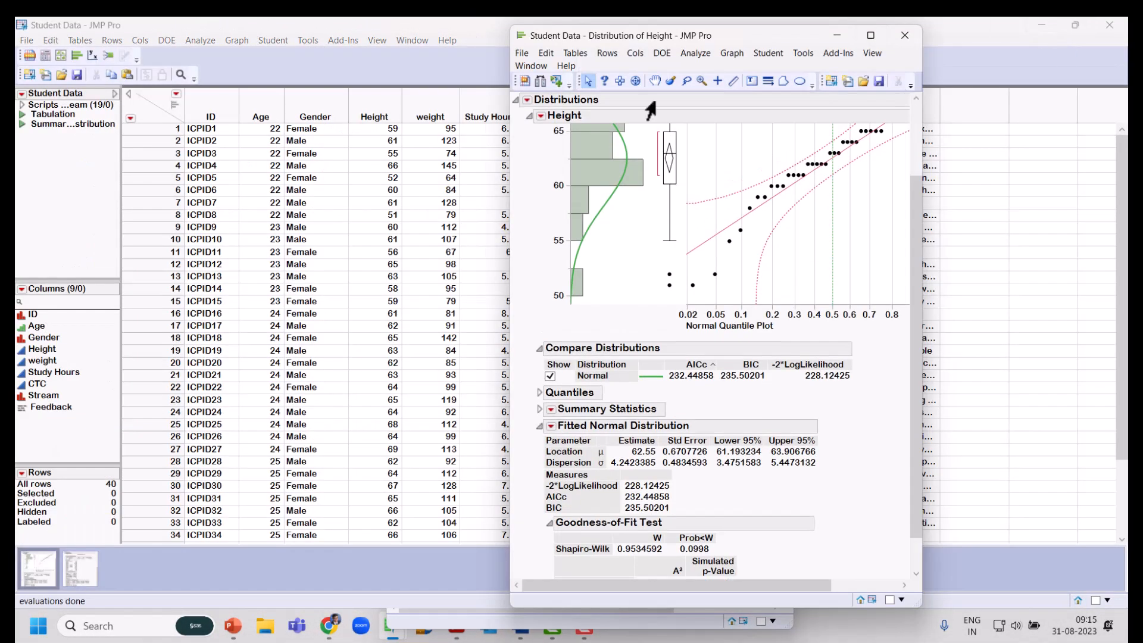
left_click_drag(604, 36, 309, 23)
key("alt+Tab")
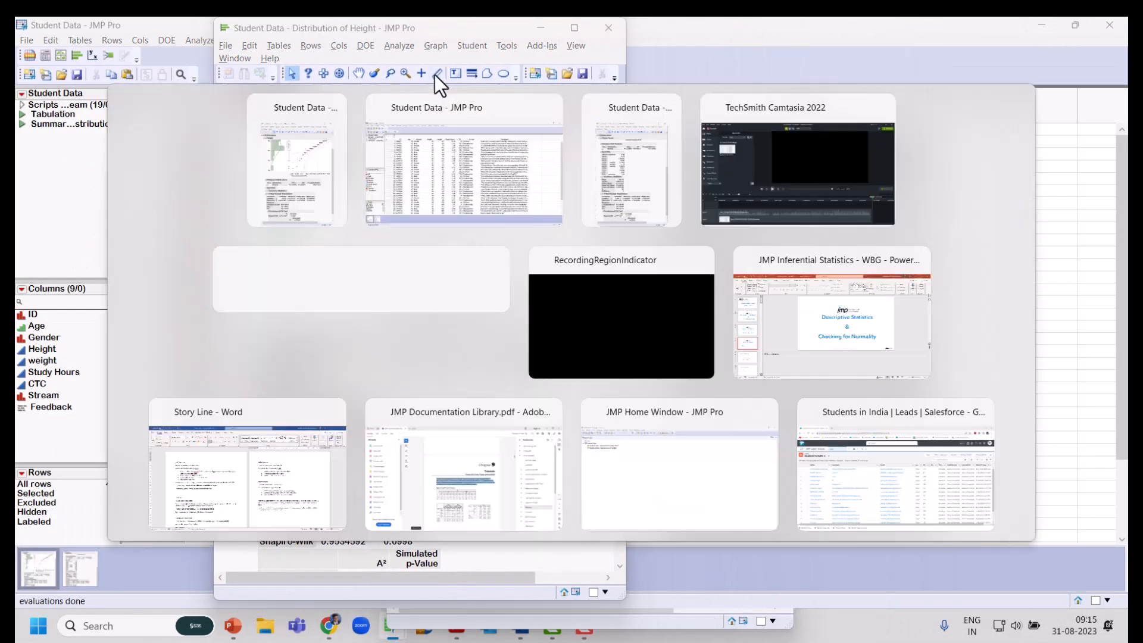
key("alt+Tab")
left_click_drag(604, 58, 840, 35)
Snap the Height and Study Hours reports side by side so that each fills half of the screen.
scroll(812, 183, "up", 5)
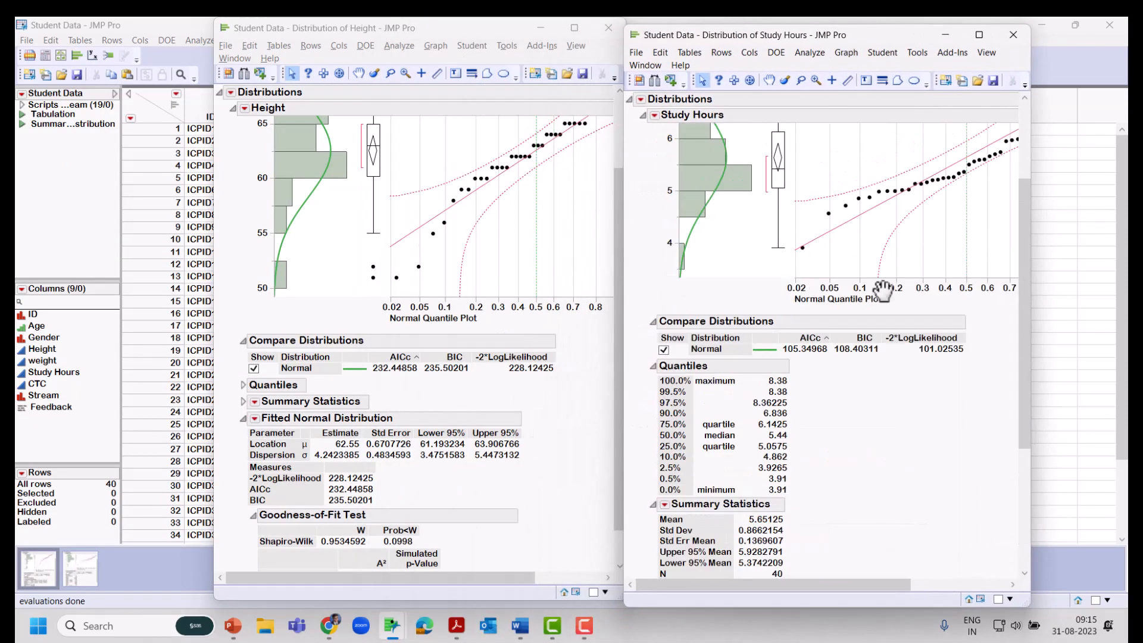
scroll(504, 284, "up", 3)
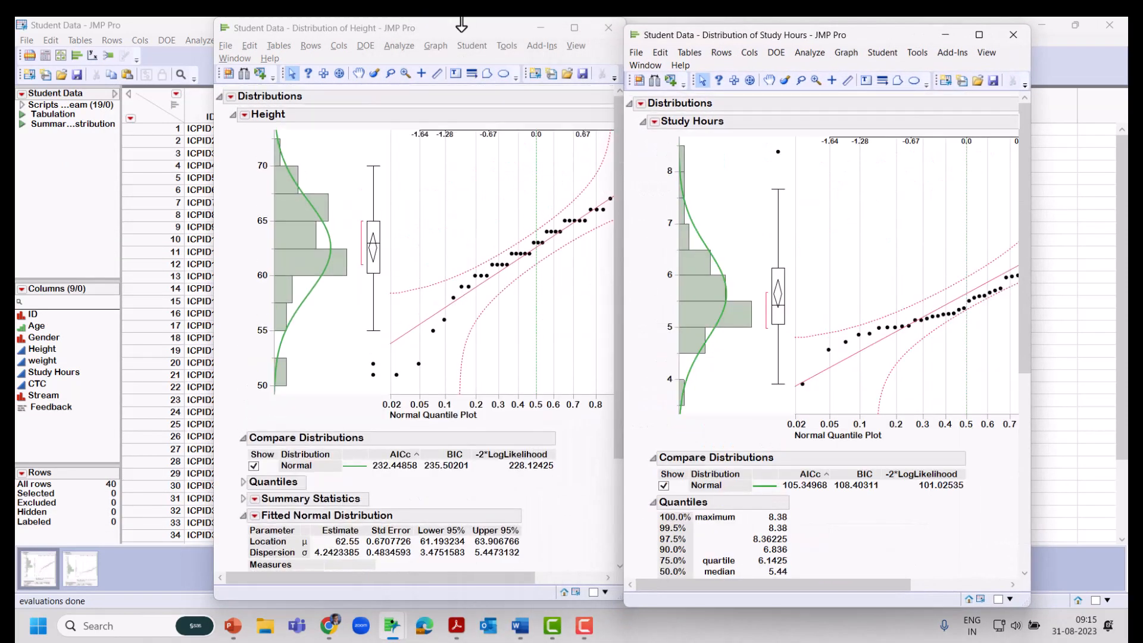
mouse_move(461, 25)
left_mouse_down()
mouse_move(358, 20)
mouse_move(459, 22)
left_mouse_up()
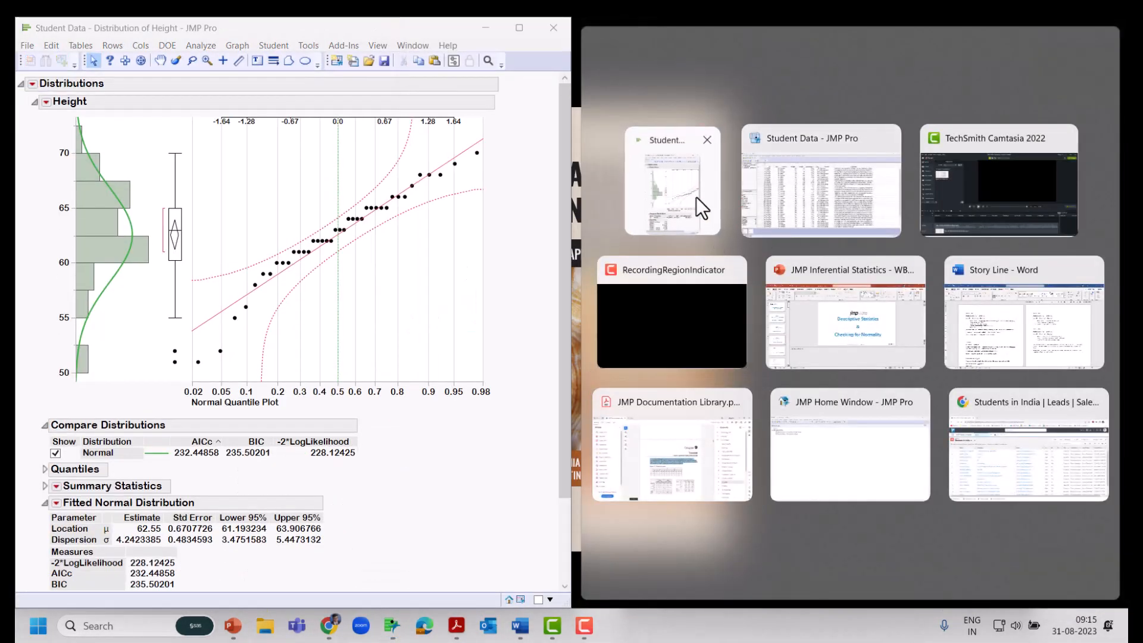
left_click(695, 198)
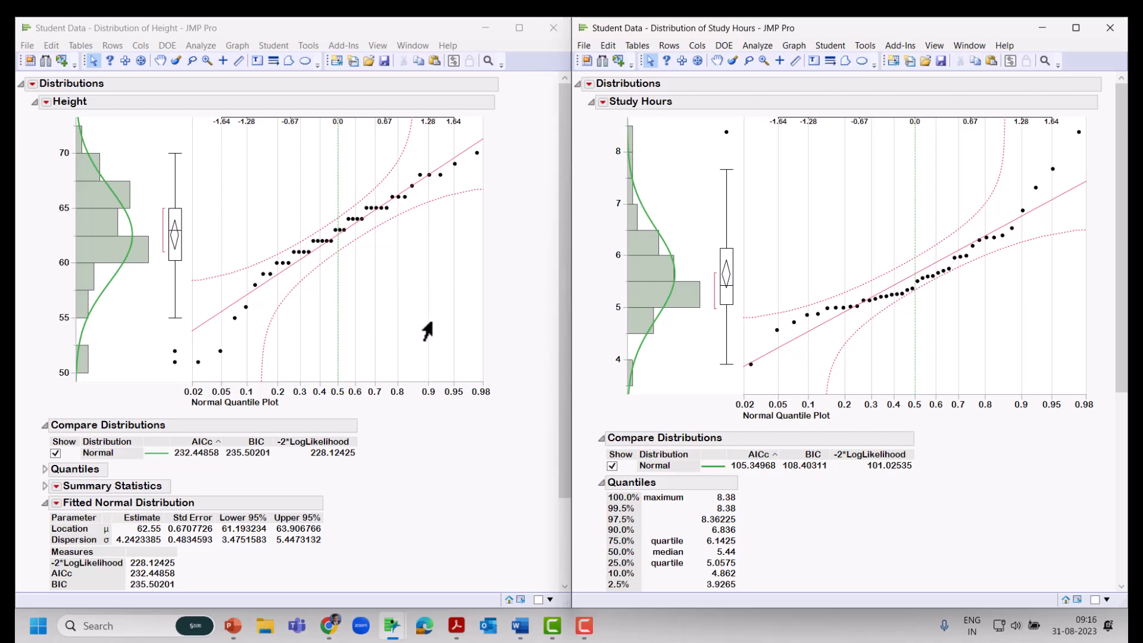
Compare the Shapiro-Wilk and Anderson-Darling Goodness-of-Fit results of Height and Study Hours.
scroll(867, 386, "down", 10)
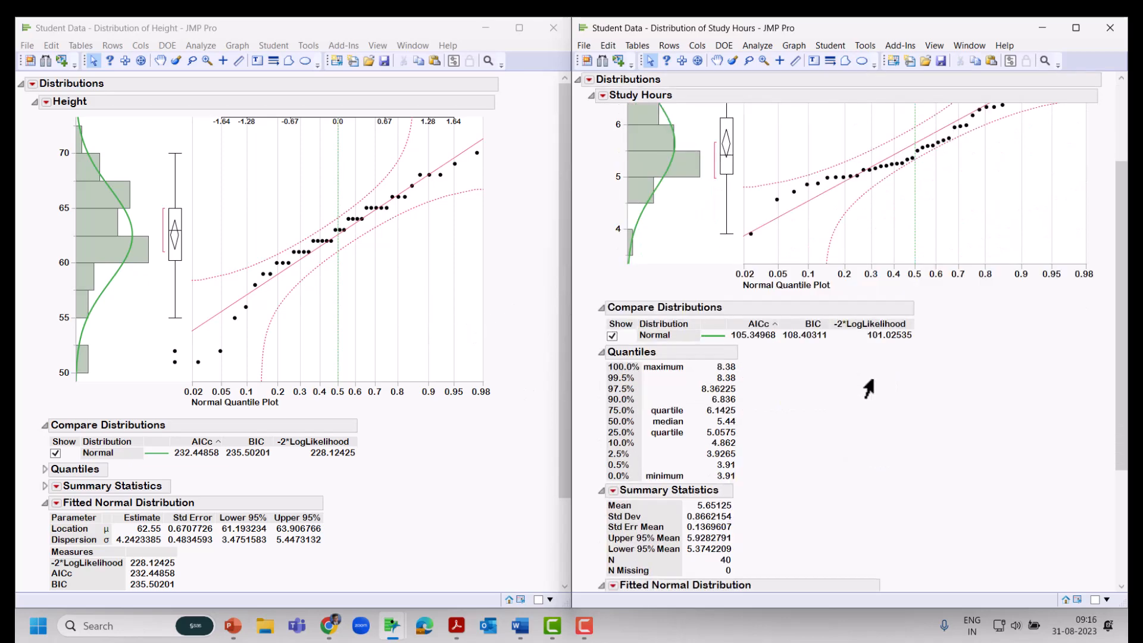
scroll(402, 408, "down", 4)
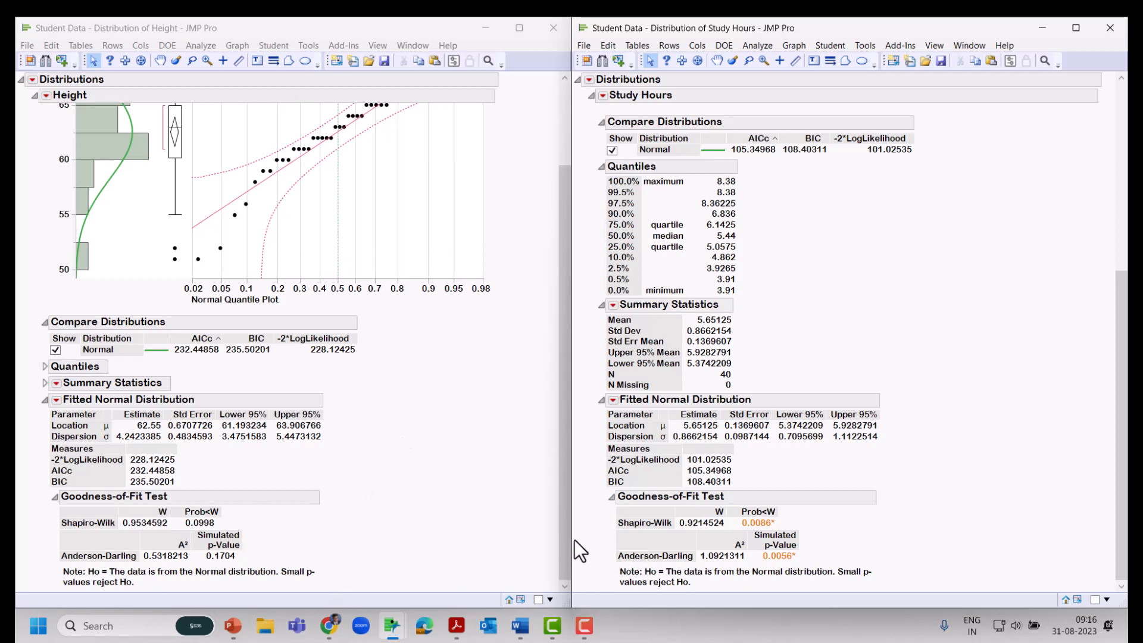
mouse_move(357, 549)
left_mouse_down()
mouse_move(232, 506)
mouse_move(181, 541)
left_mouse_up()
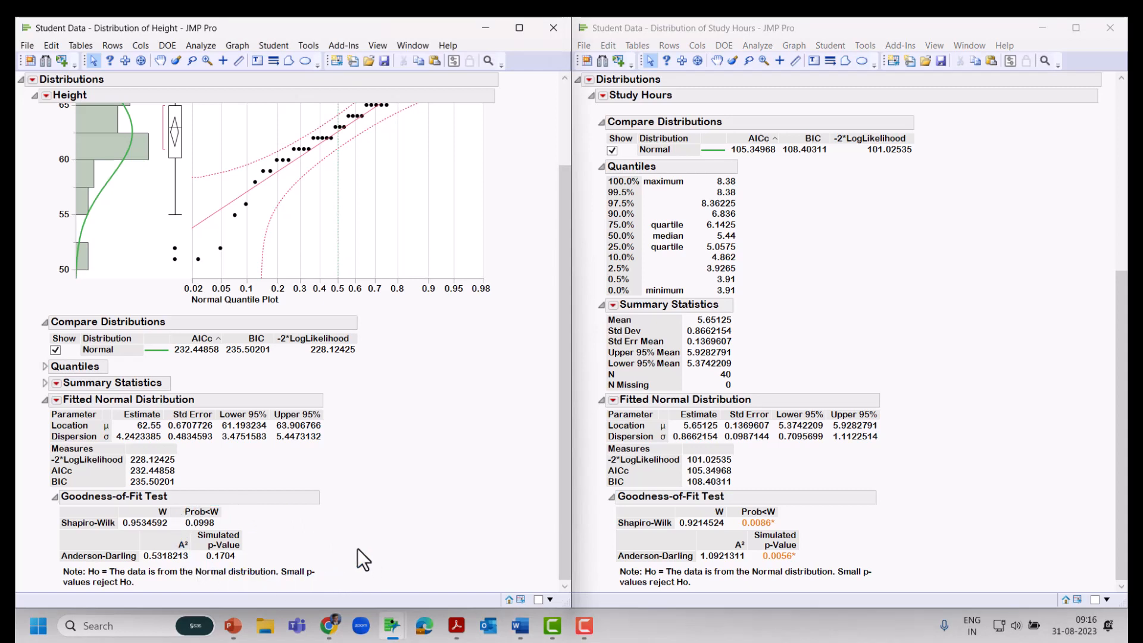
left_click(909, 537)
mouse_move(903, 538)
left_mouse_down()
mouse_move(748, 500)
mouse_move(726, 555)
left_mouse_up()
mouse_move(798, 576)
left_mouse_down()
mouse_move(906, 558)
mouse_move(906, 544)
left_mouse_up()
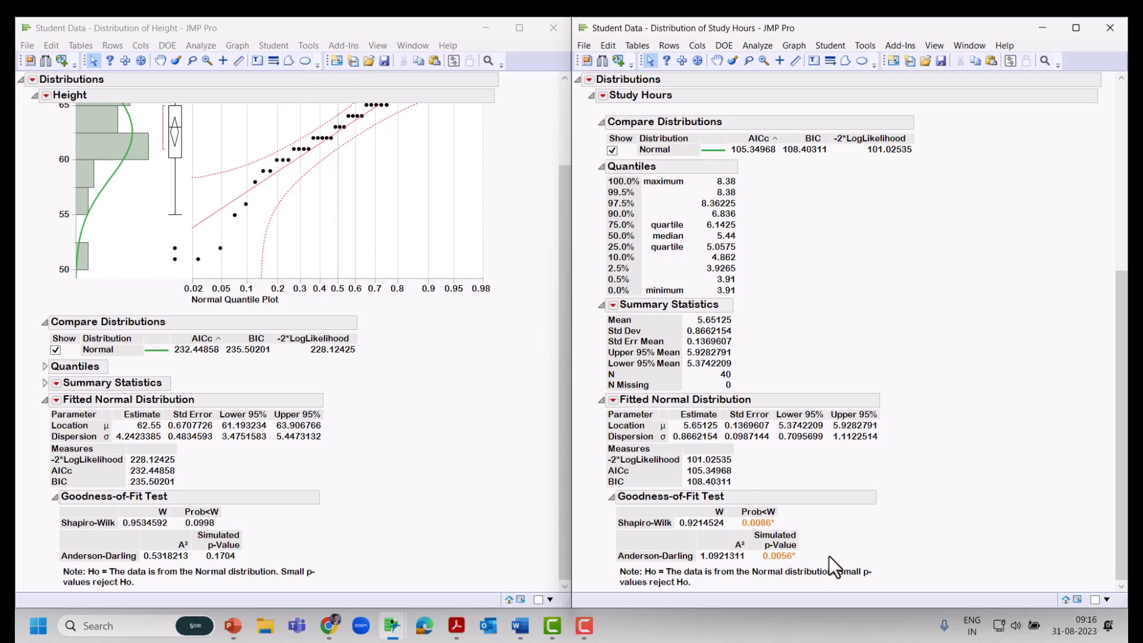
mouse_move(834, 554)
left_mouse_down()
mouse_move(828, 537)
mouse_move(750, 504)
left_mouse_up()
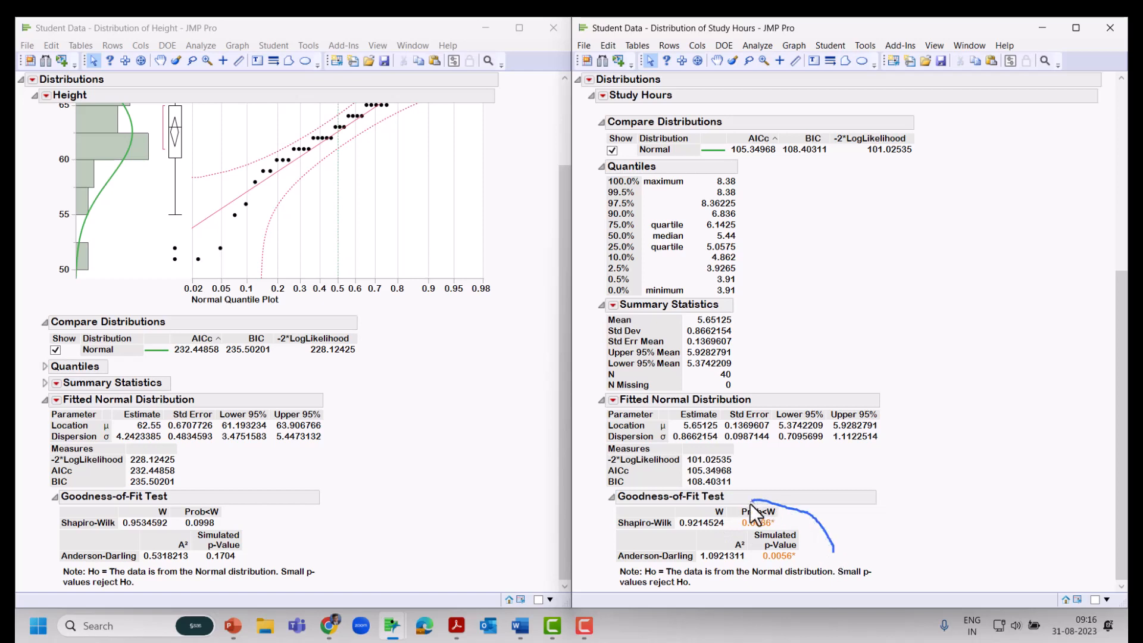